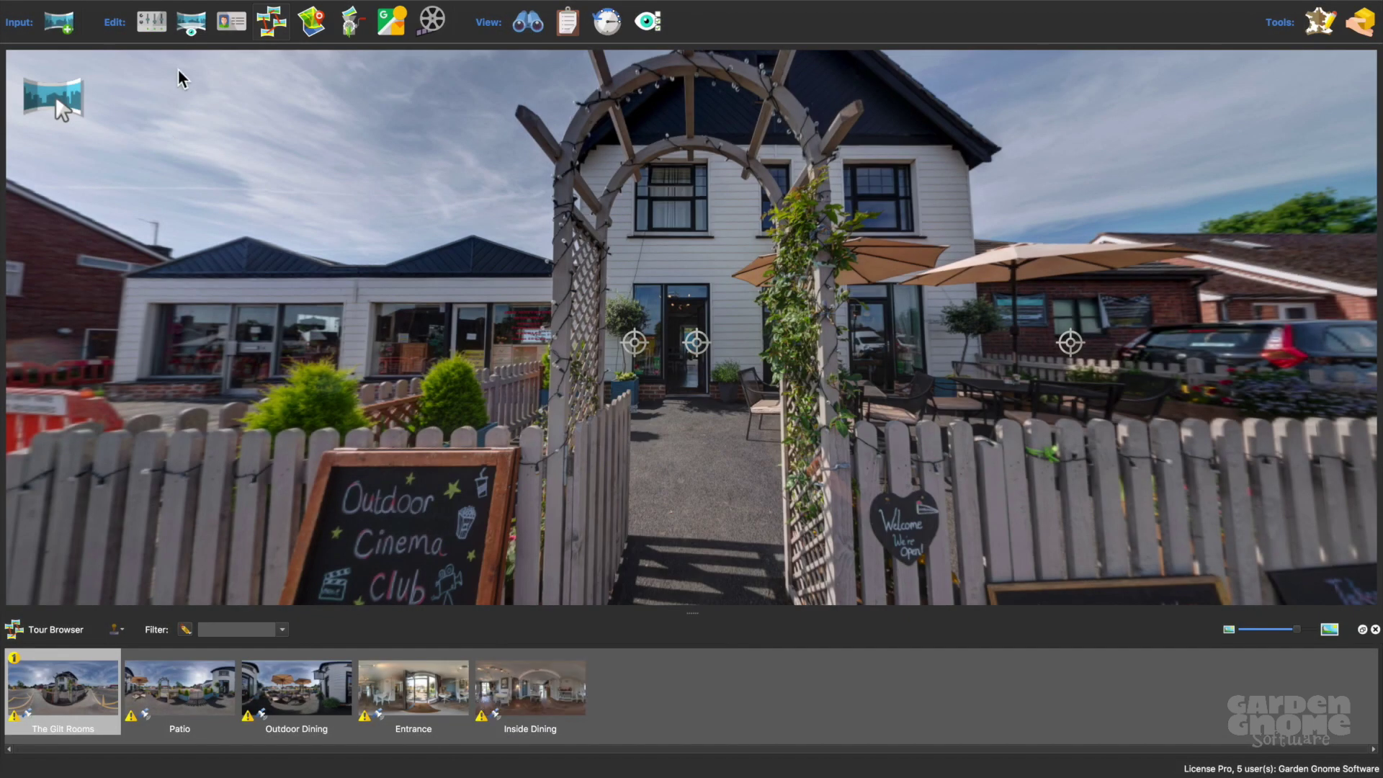
left_click(219, 31)
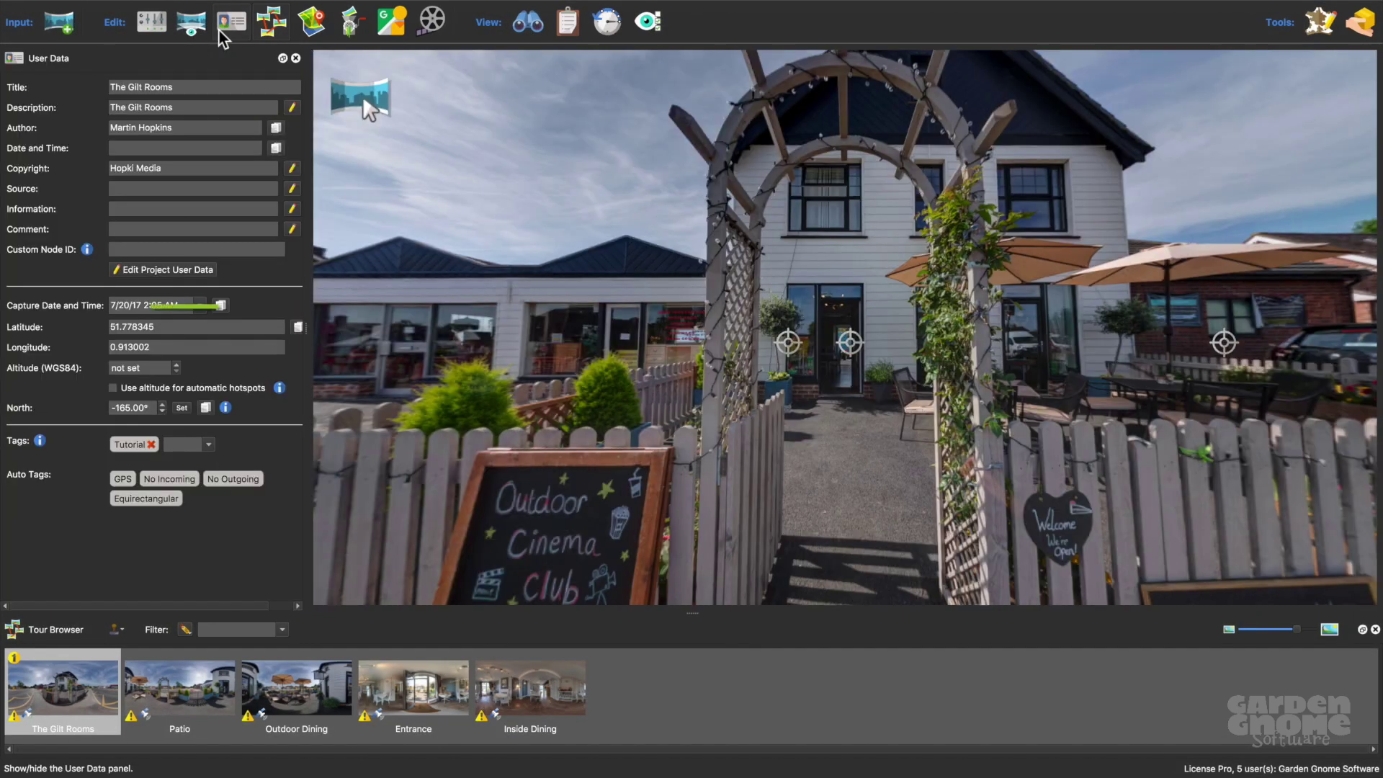
left_click(178, 327)
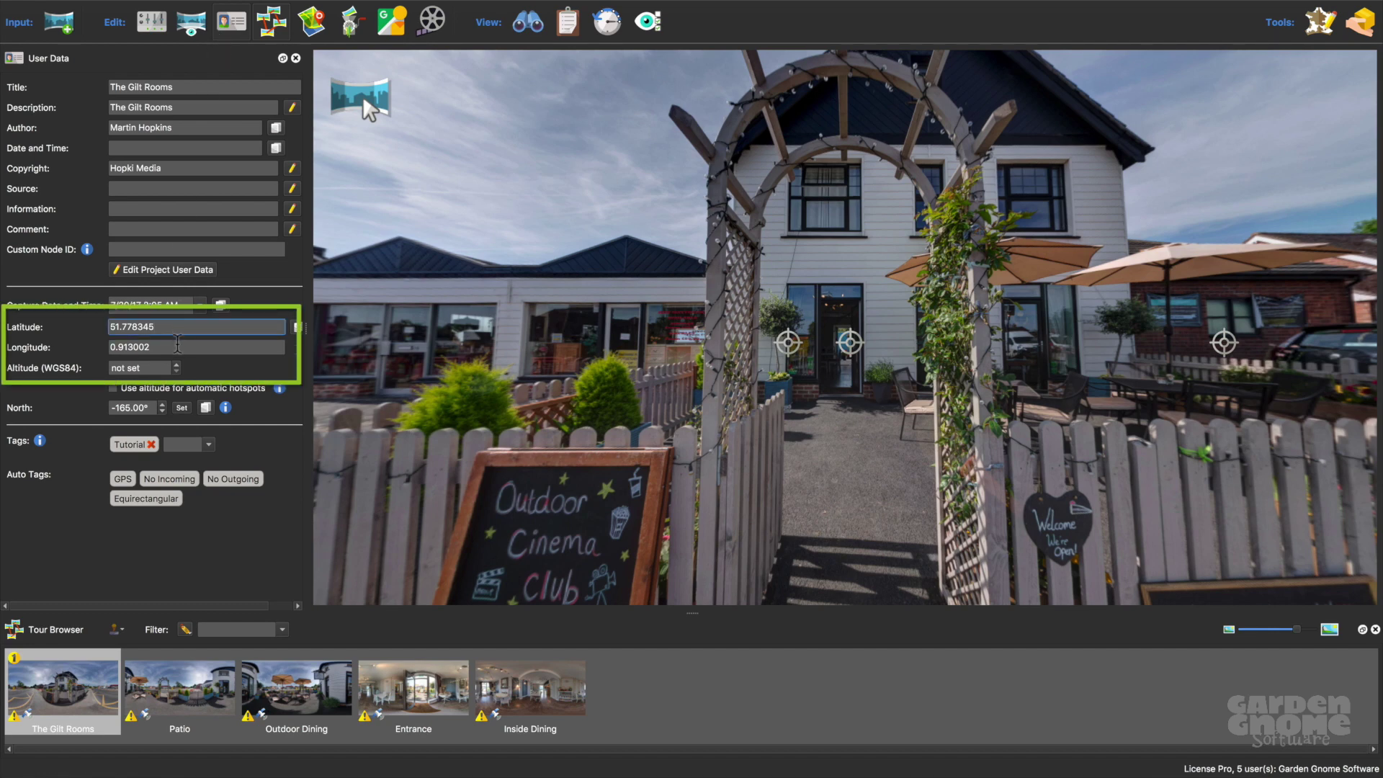
left_click(177, 346)
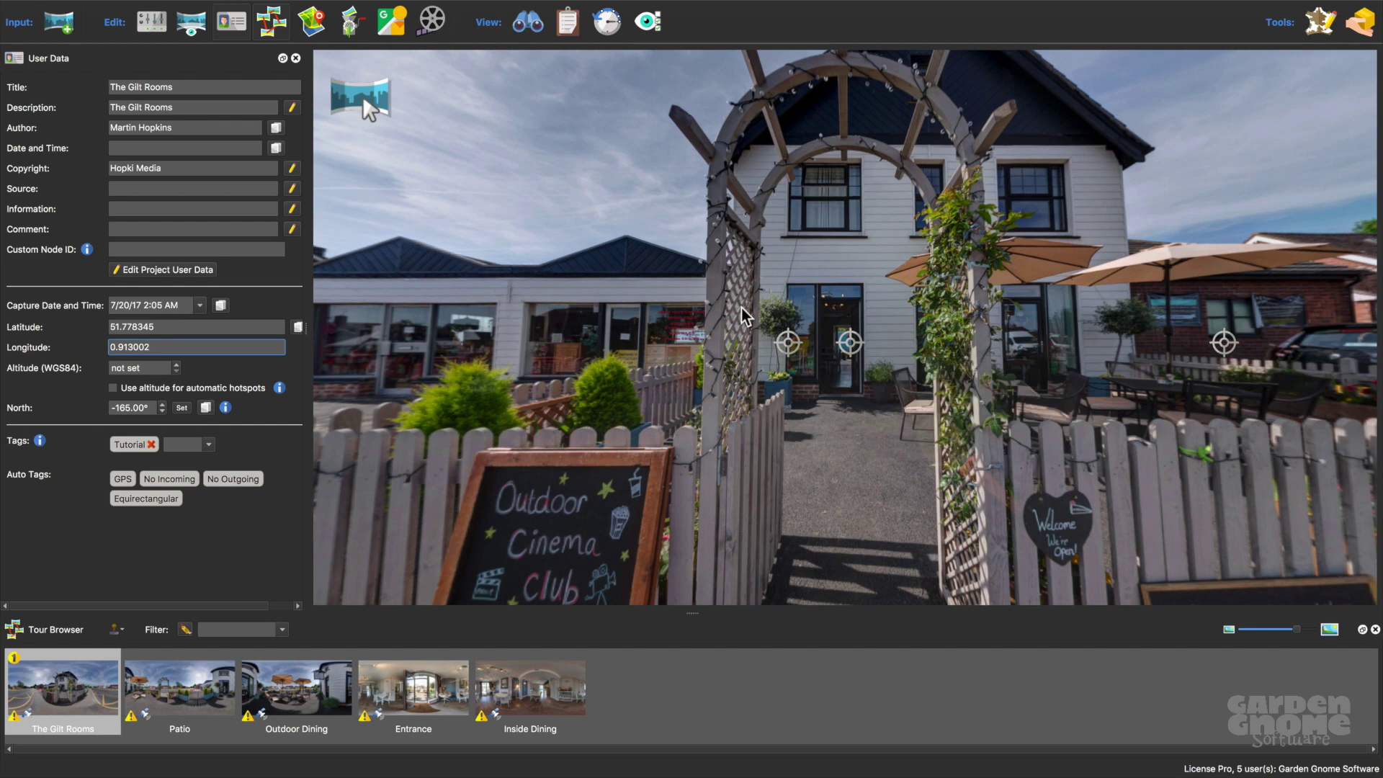
left_click(656, 21)
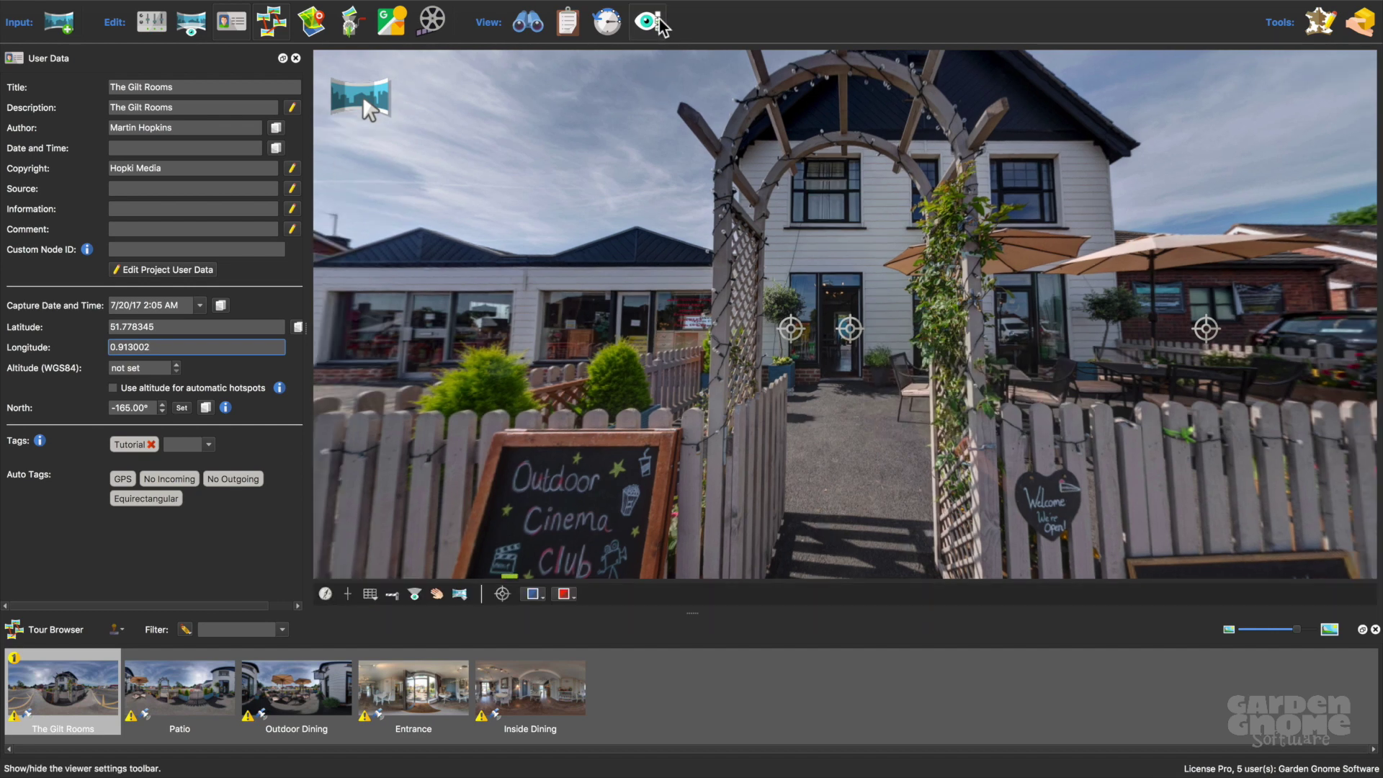
left_click(505, 598)
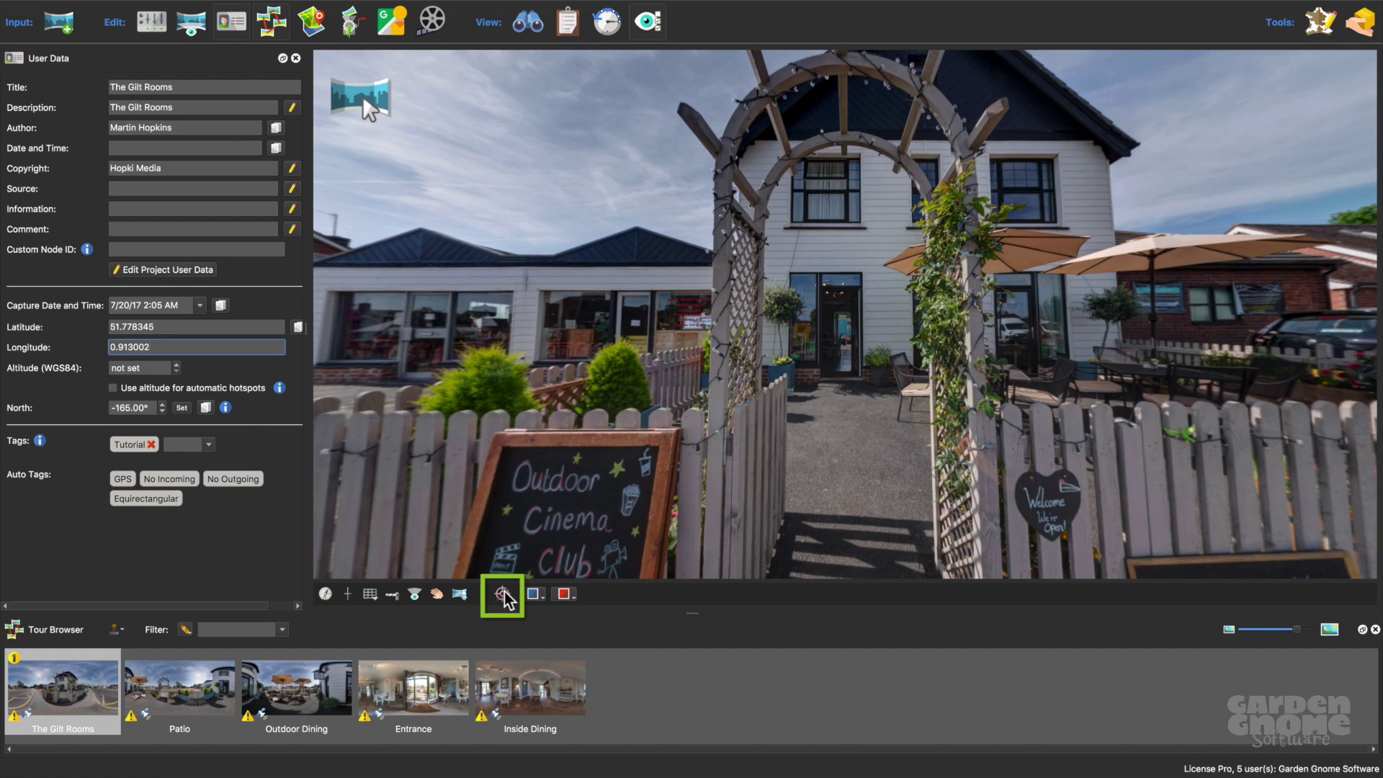
left_click(505, 598)
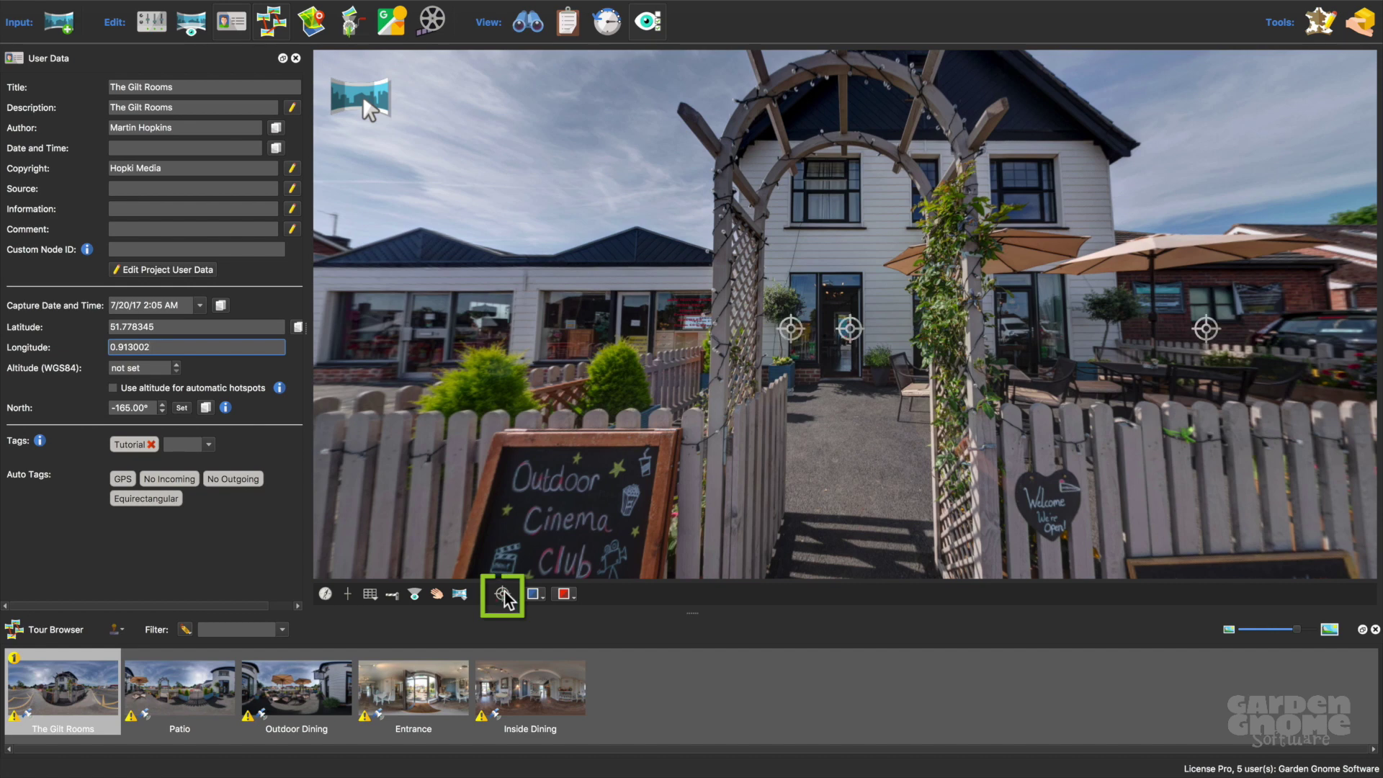
left_click(646, 21)
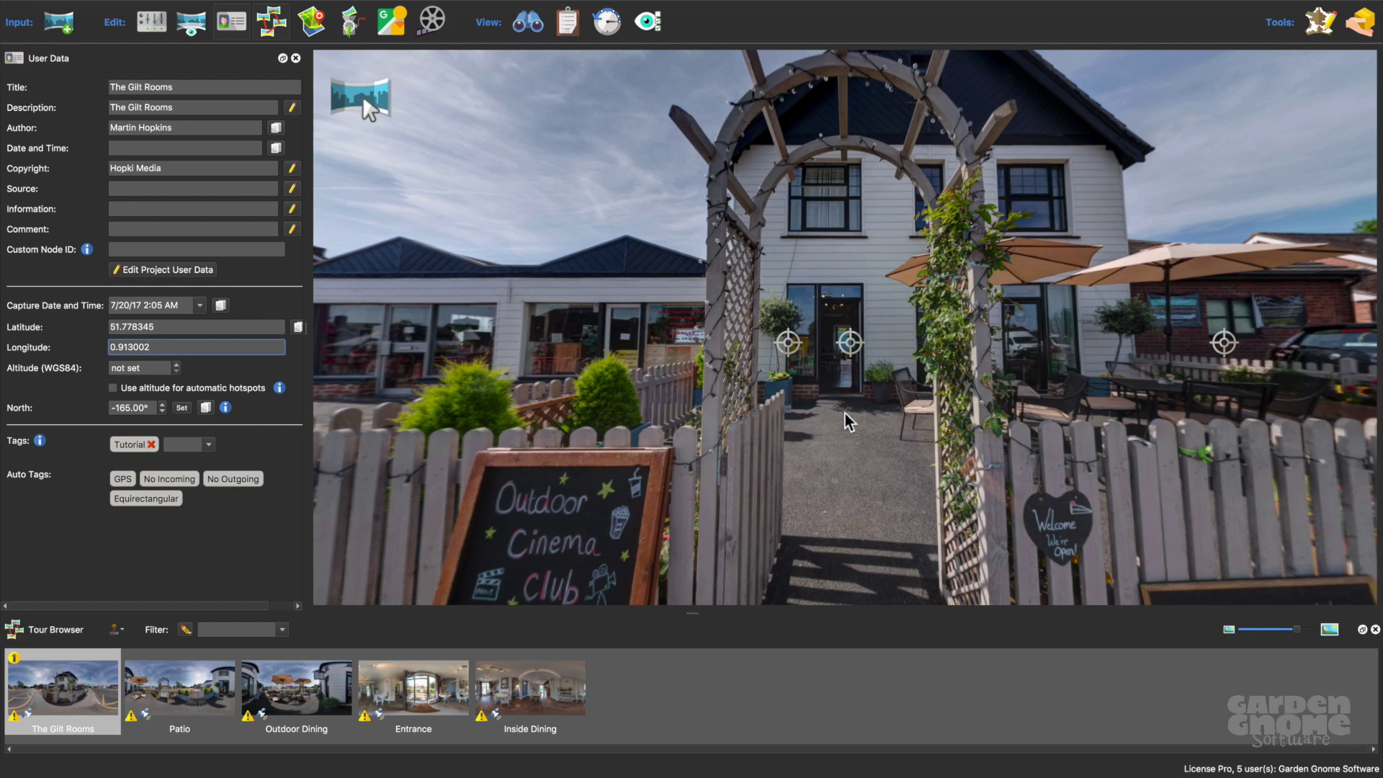
left_click(709, 278)
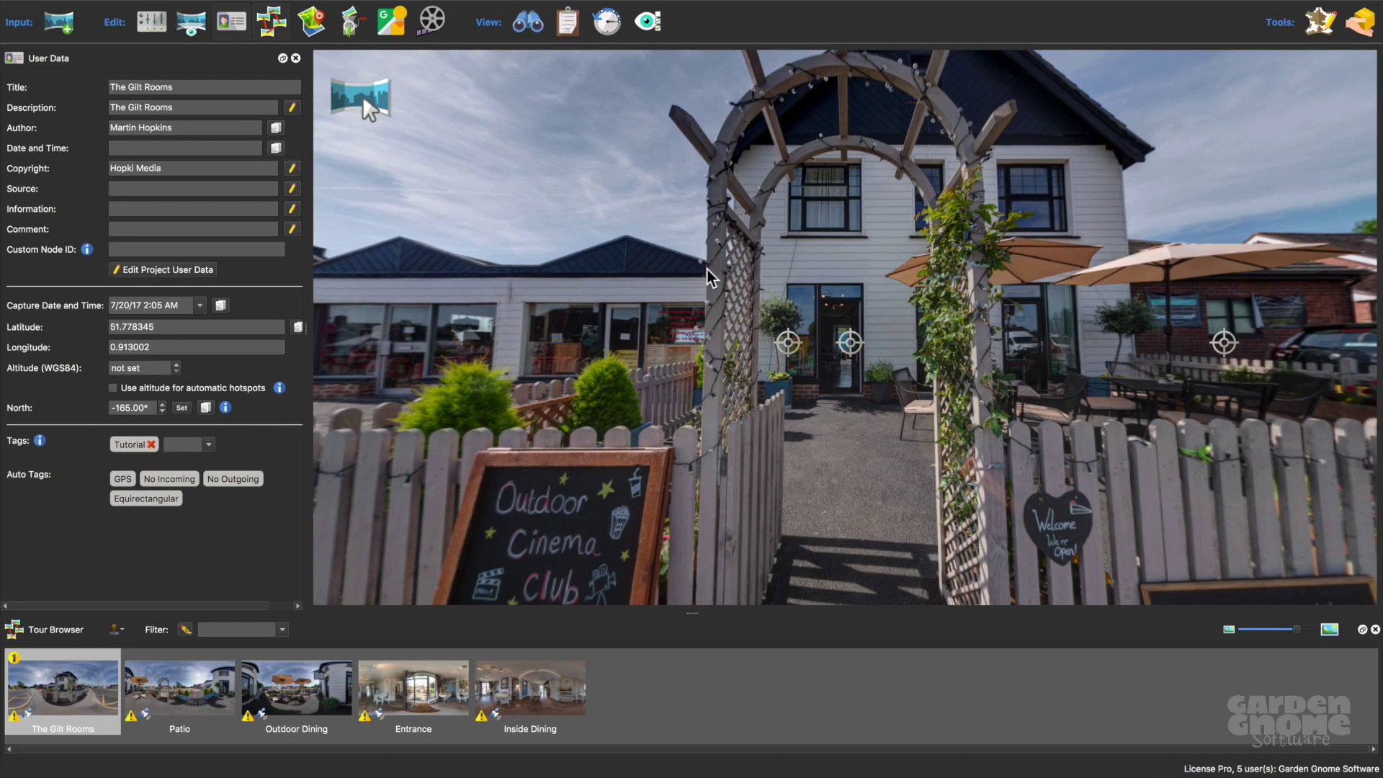
- Show the tour map centred on the Barfield Road pins, then select the Patio and Entrance hotspots
left_click(313, 24)
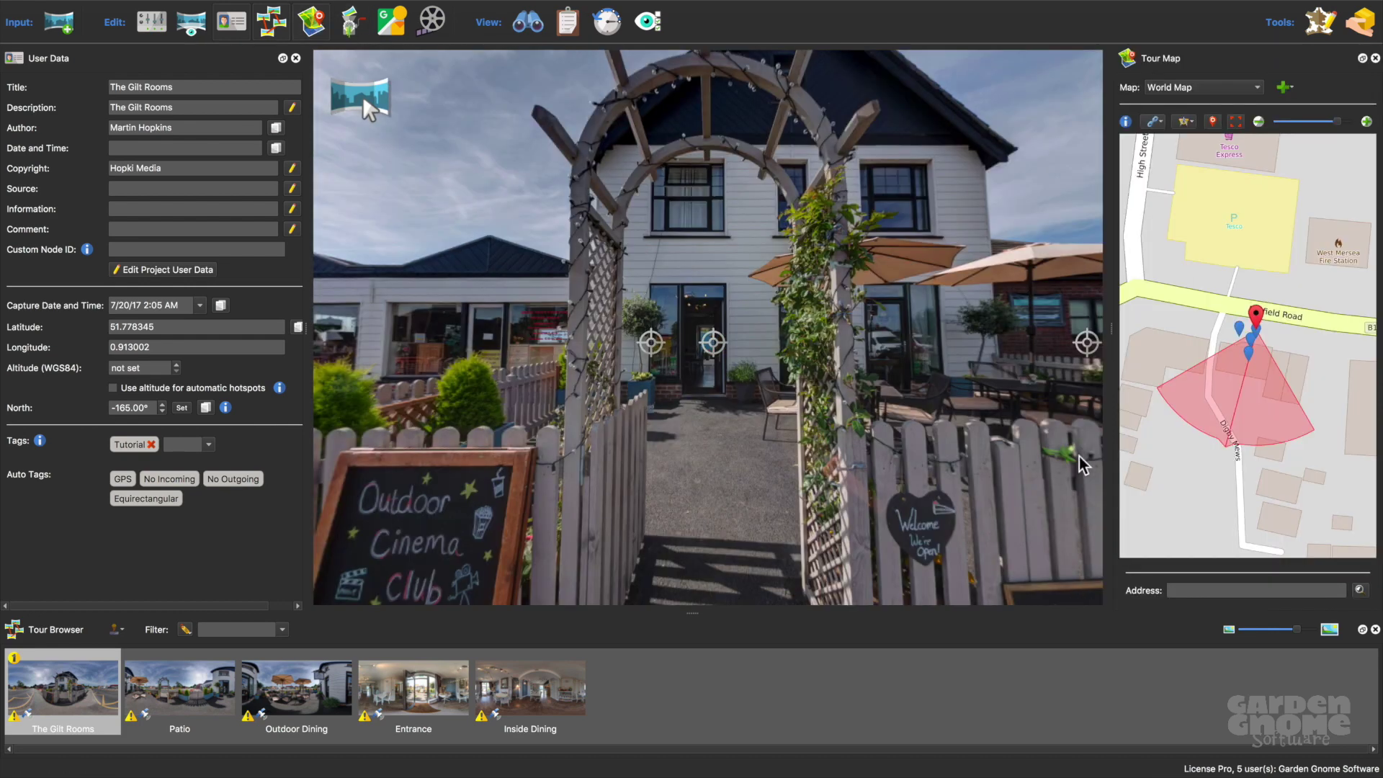
left_click(1367, 124)
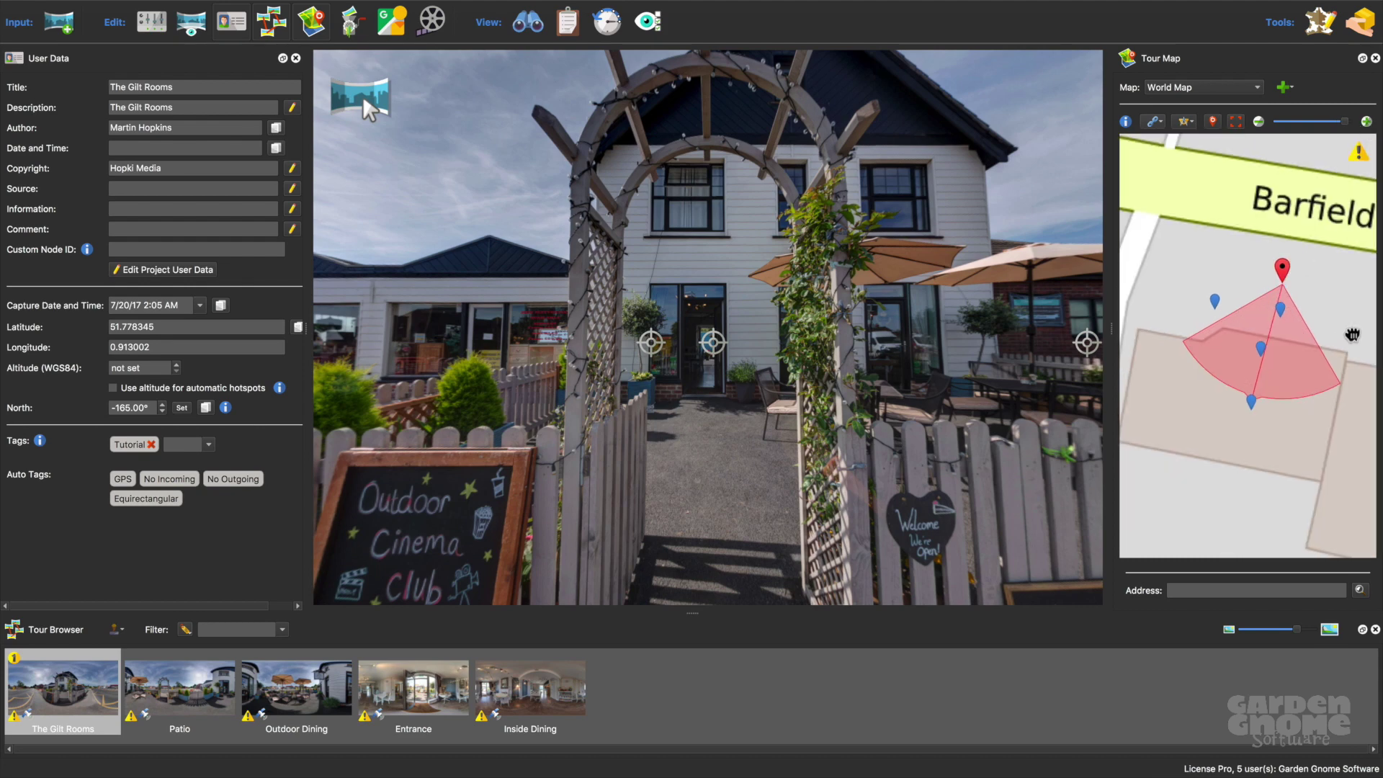
left_click_drag(1351, 335, 1325, 333)
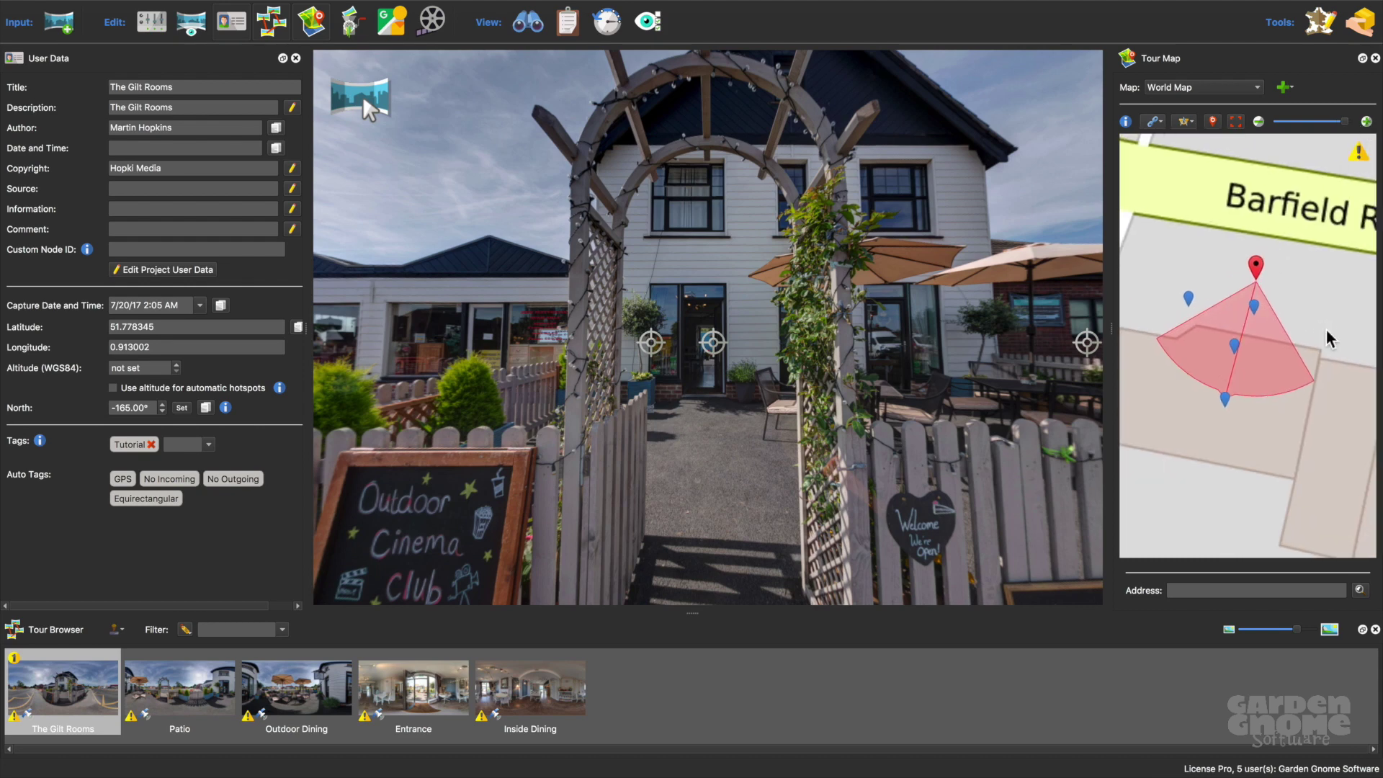
left_click(650, 342)
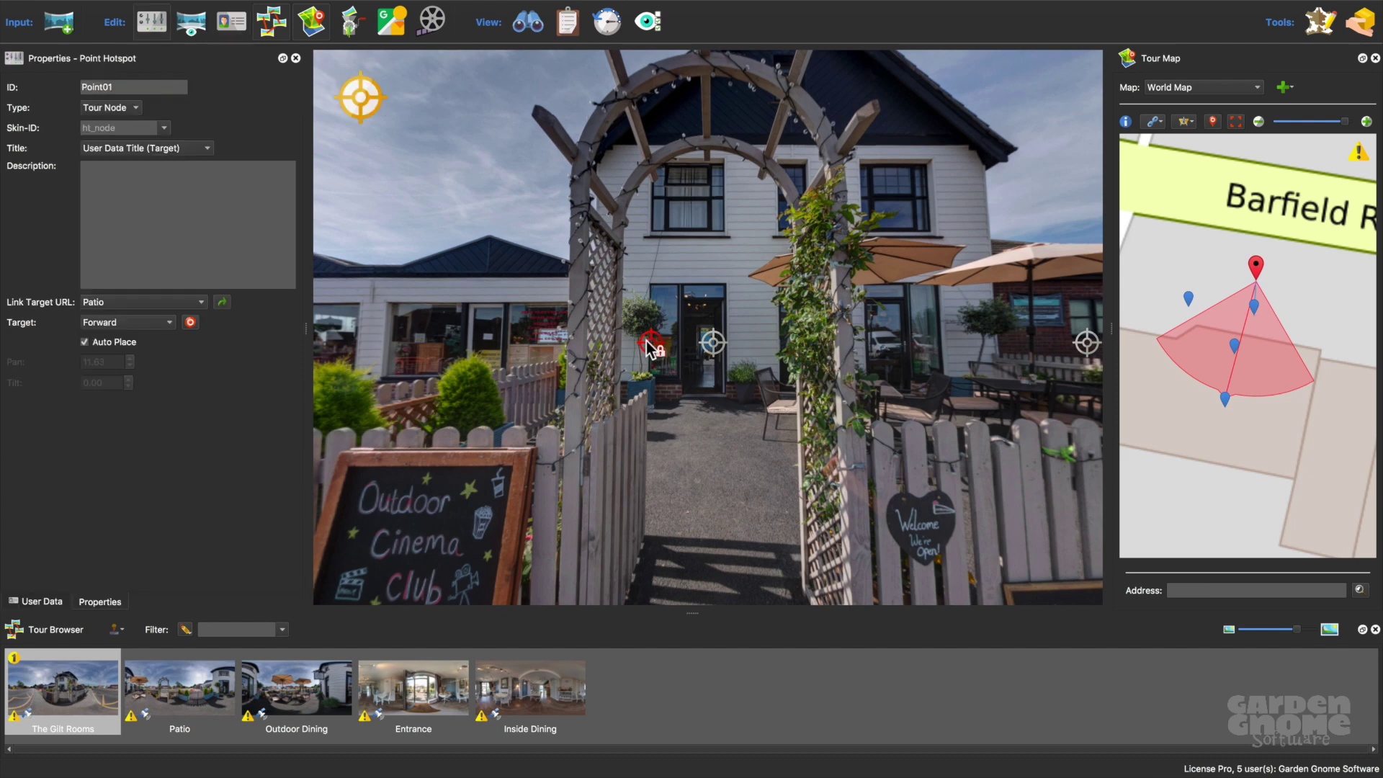
left_click(712, 344)
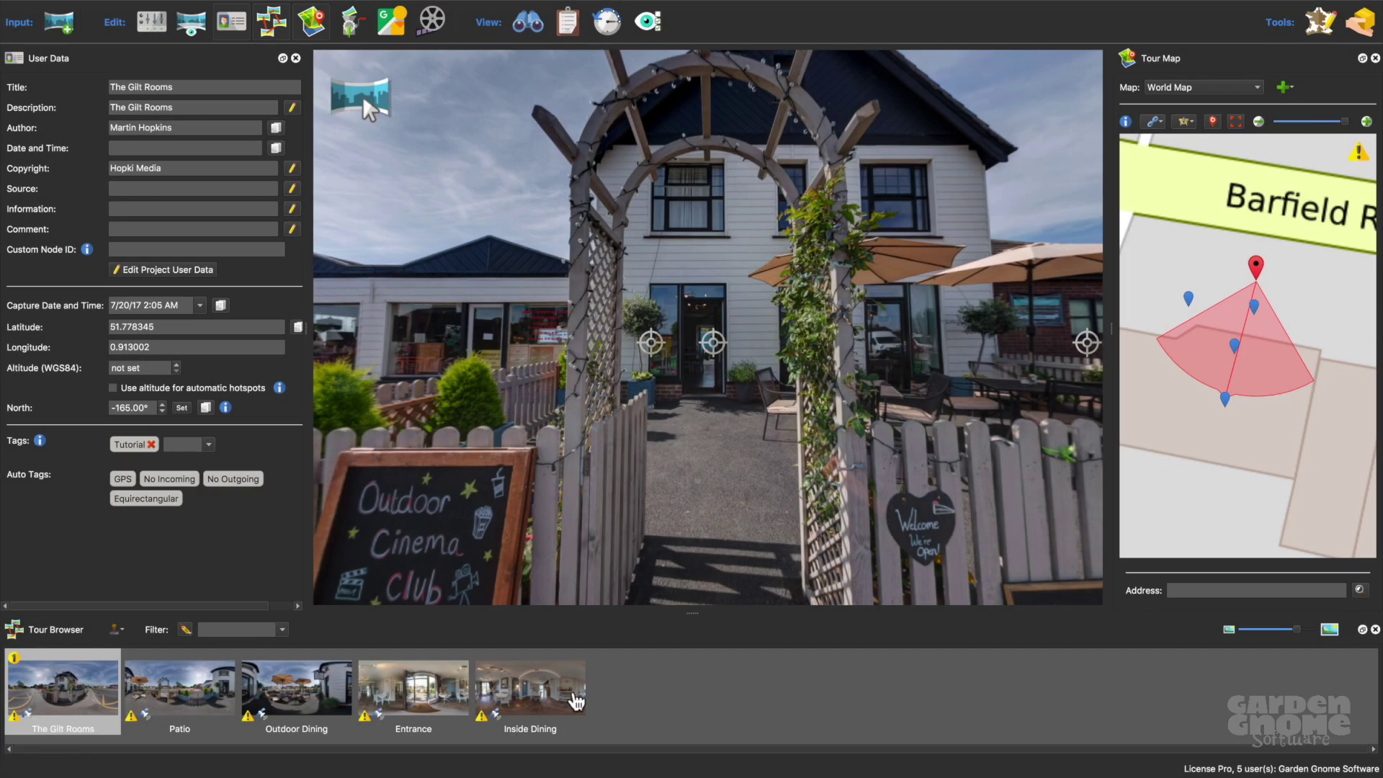
- In Inside Dining, auto-place a one-way hotspot to Entrance and rotate its map view cone
left_click(564, 688)
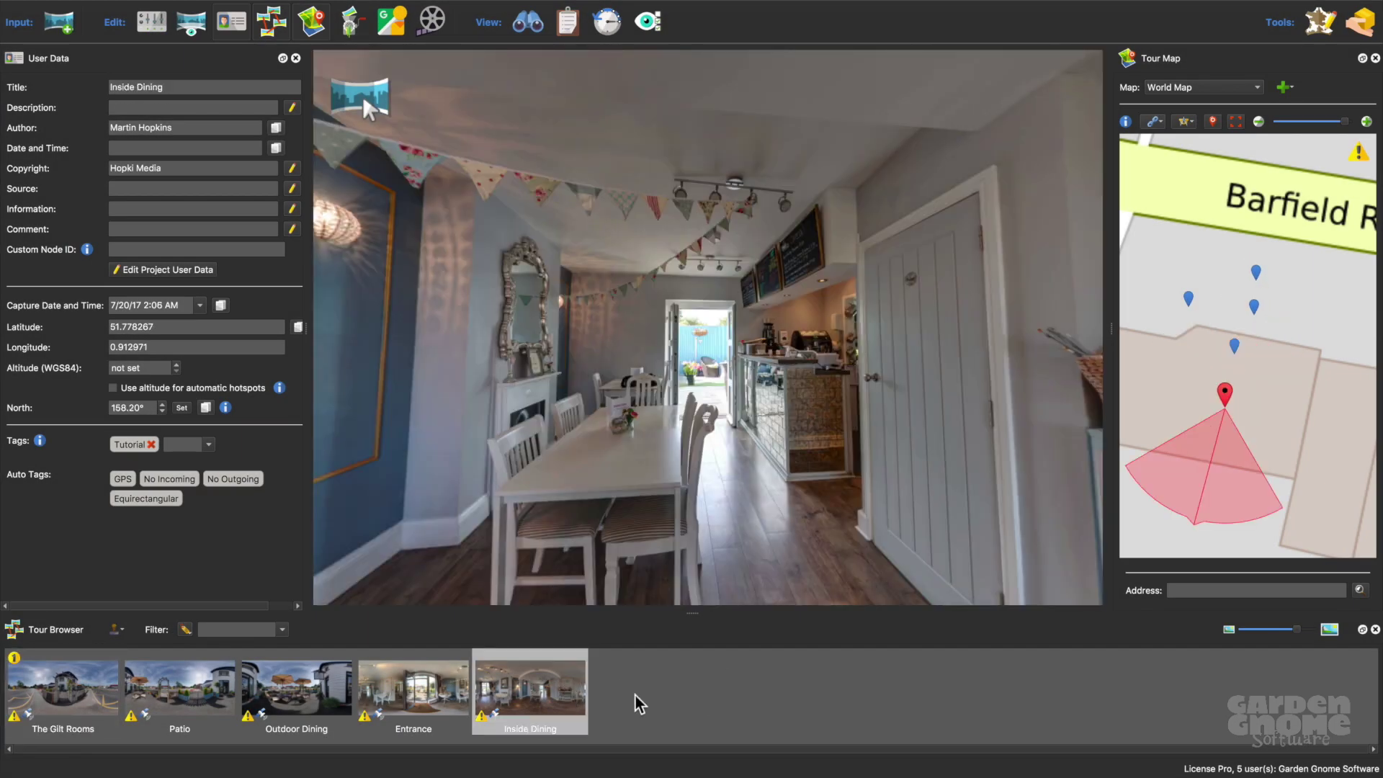
mouse_move(411, 698)
left_mouse_down()
mouse_move(745, 328)
mouse_move(1035, 147)
left_mouse_up()
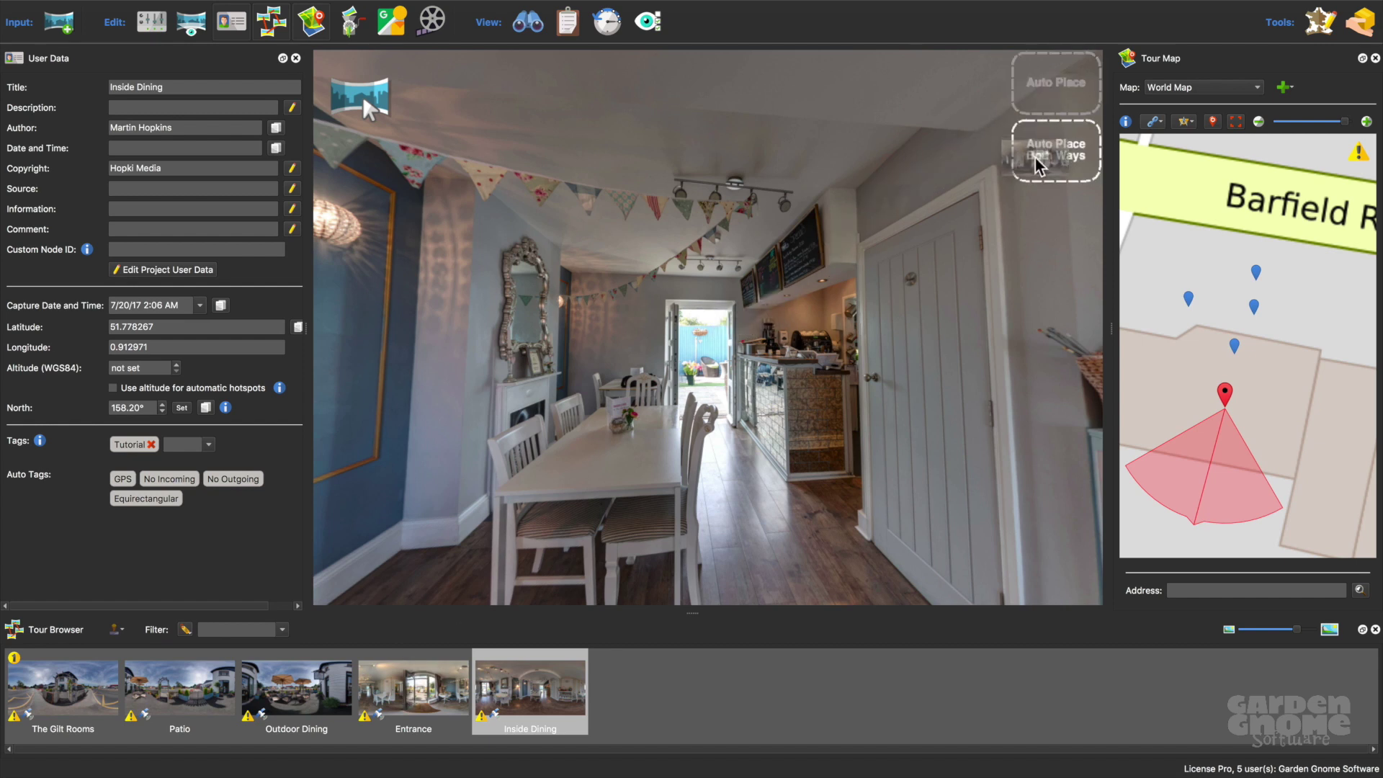
left_click_drag(1034, 146, 1059, 111)
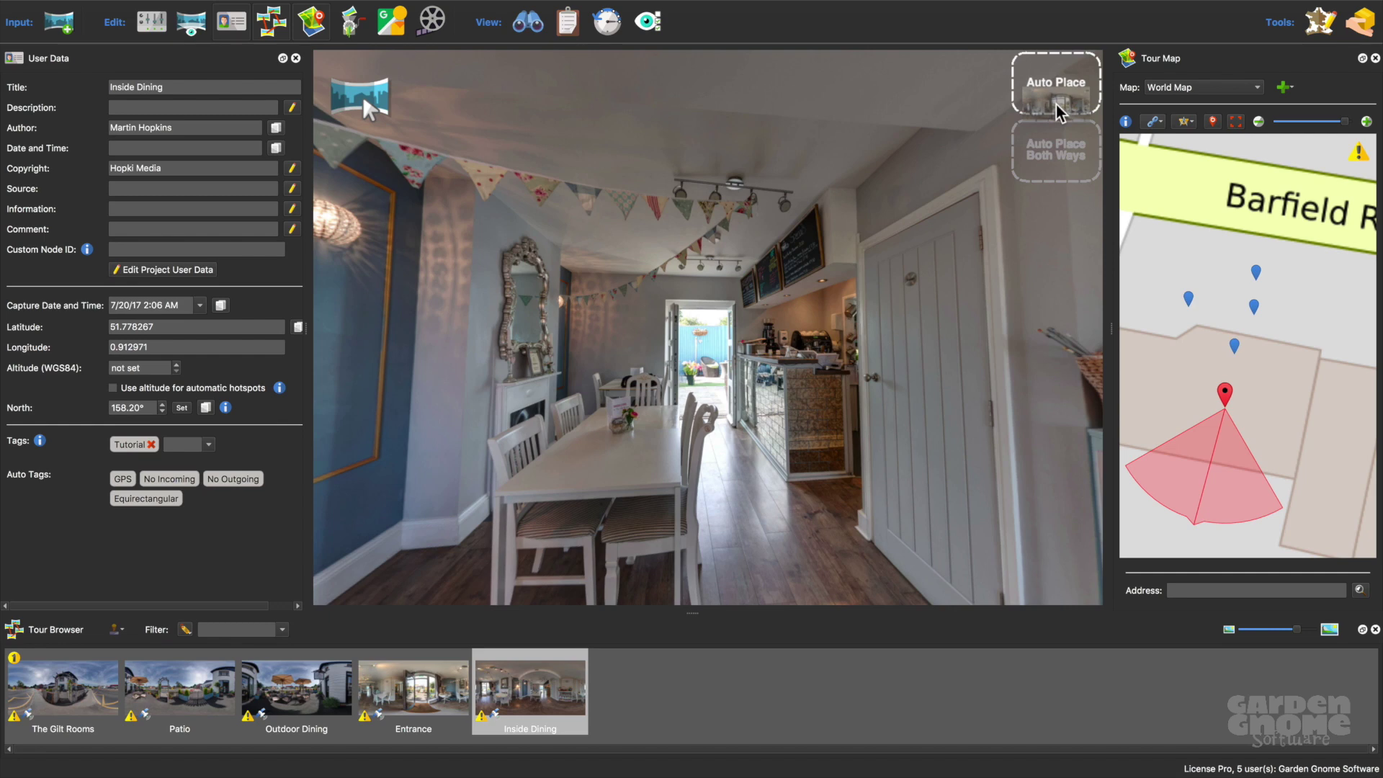
left_click_drag(1055, 105, 1055, 105)
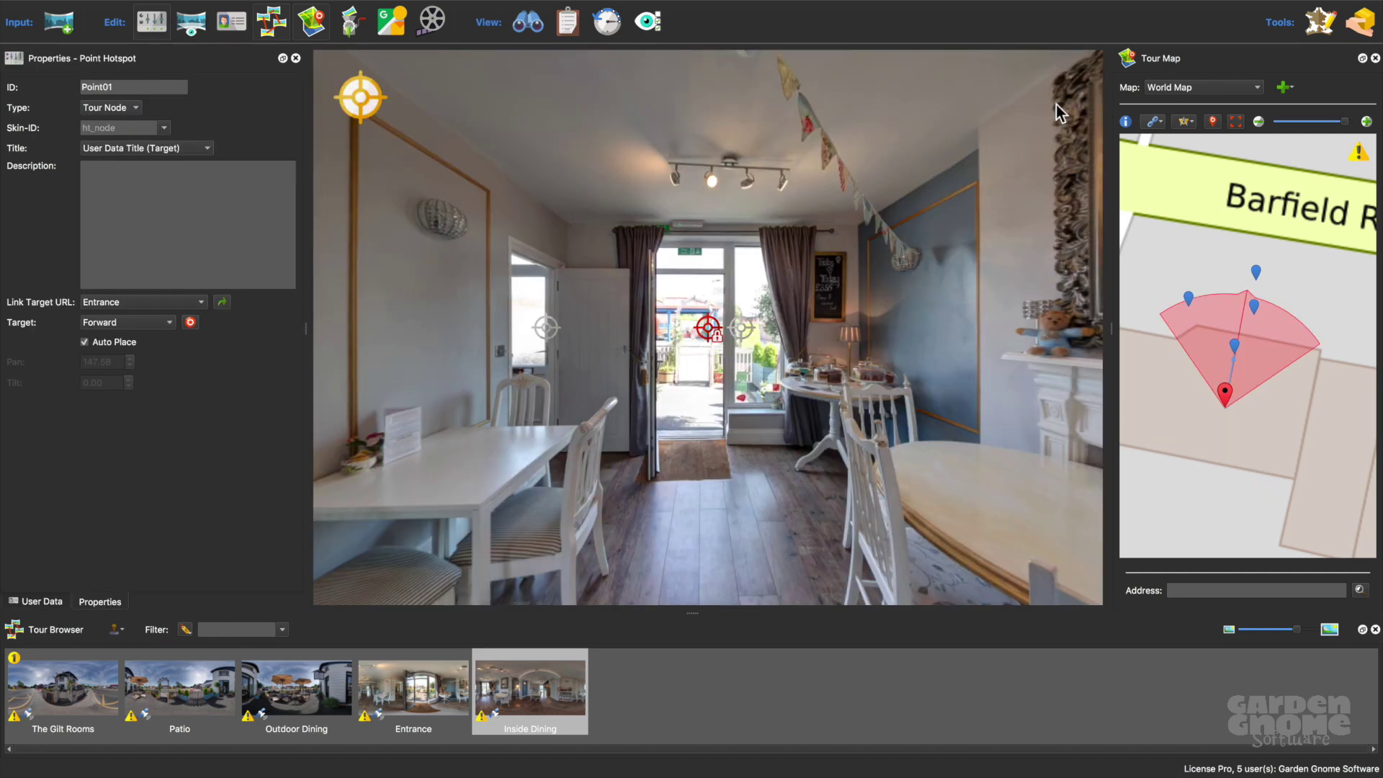
mouse_move(1265, 354)
left_mouse_down()
mouse_move(1298, 423)
mouse_move(1245, 381)
left_mouse_up()
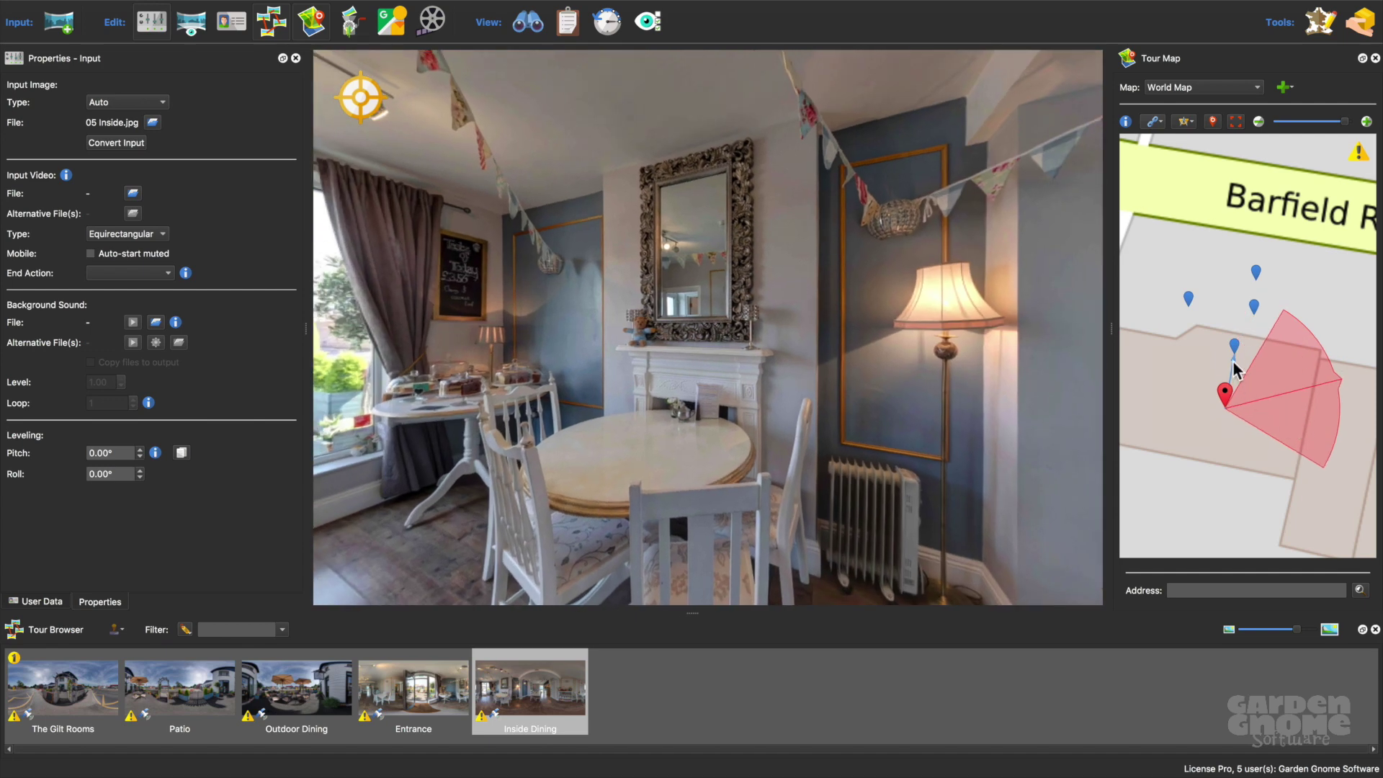
- On Patio, auto-place a hotspot to Outdoor Dining and turn its map view direction
left_click(1254, 307)
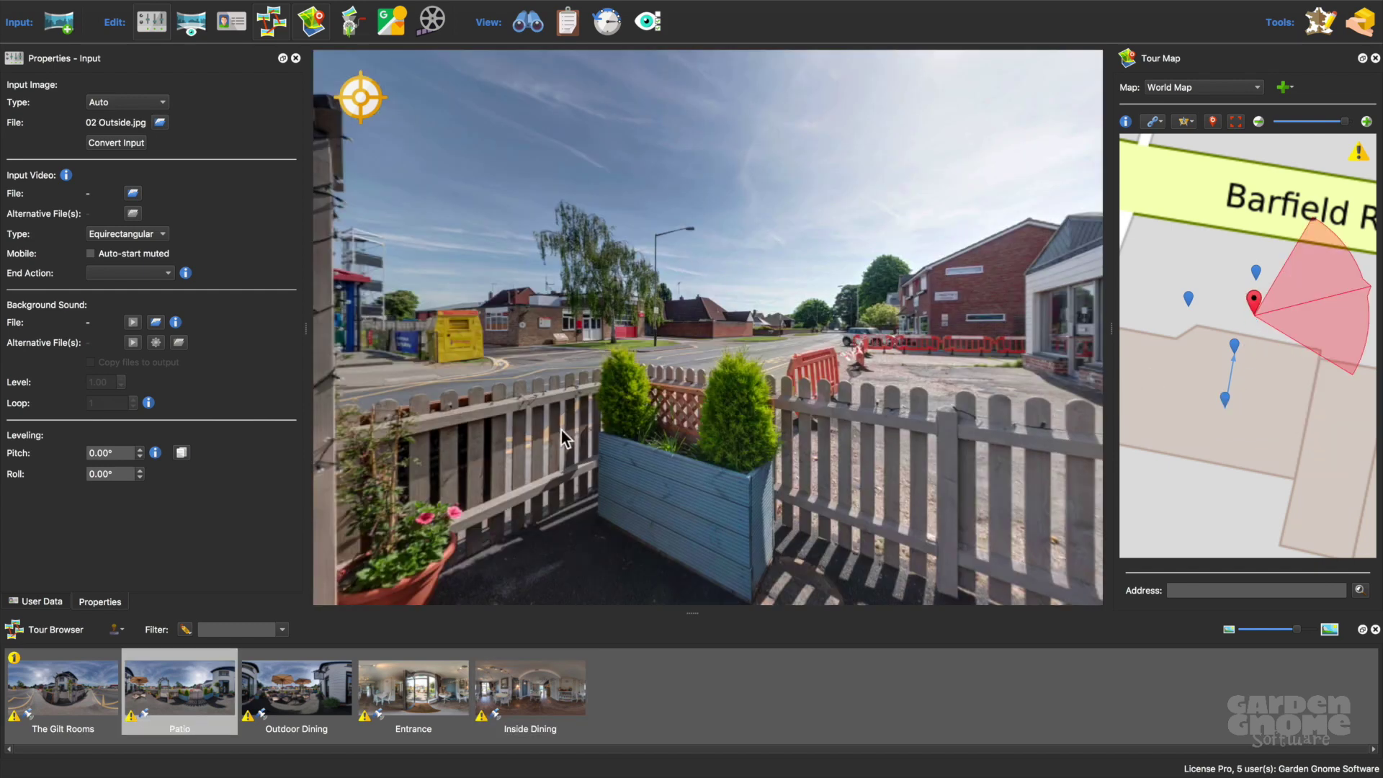
mouse_move(287, 702)
left_mouse_down()
mouse_move(998, 114)
mouse_move(1028, 165)
left_mouse_up()
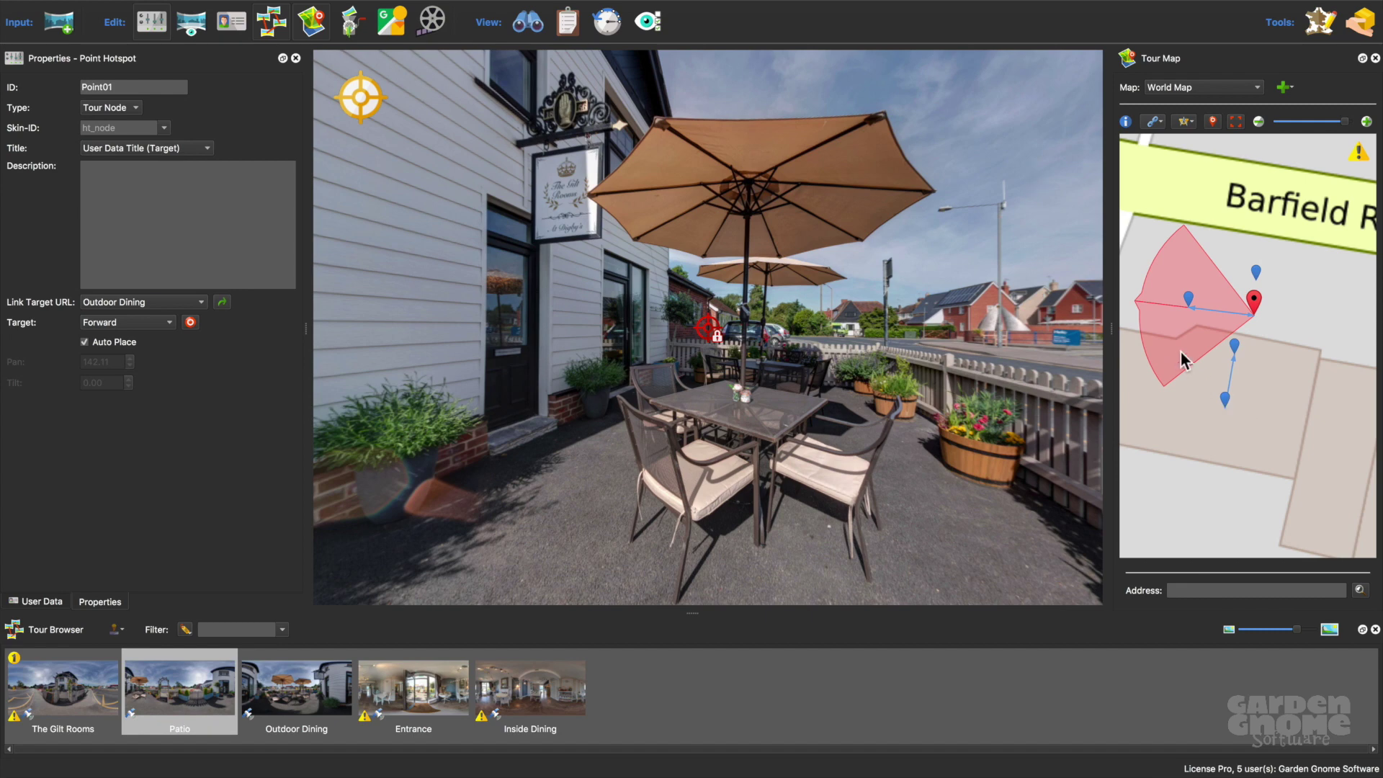
left_click_drag(1176, 347, 1205, 265)
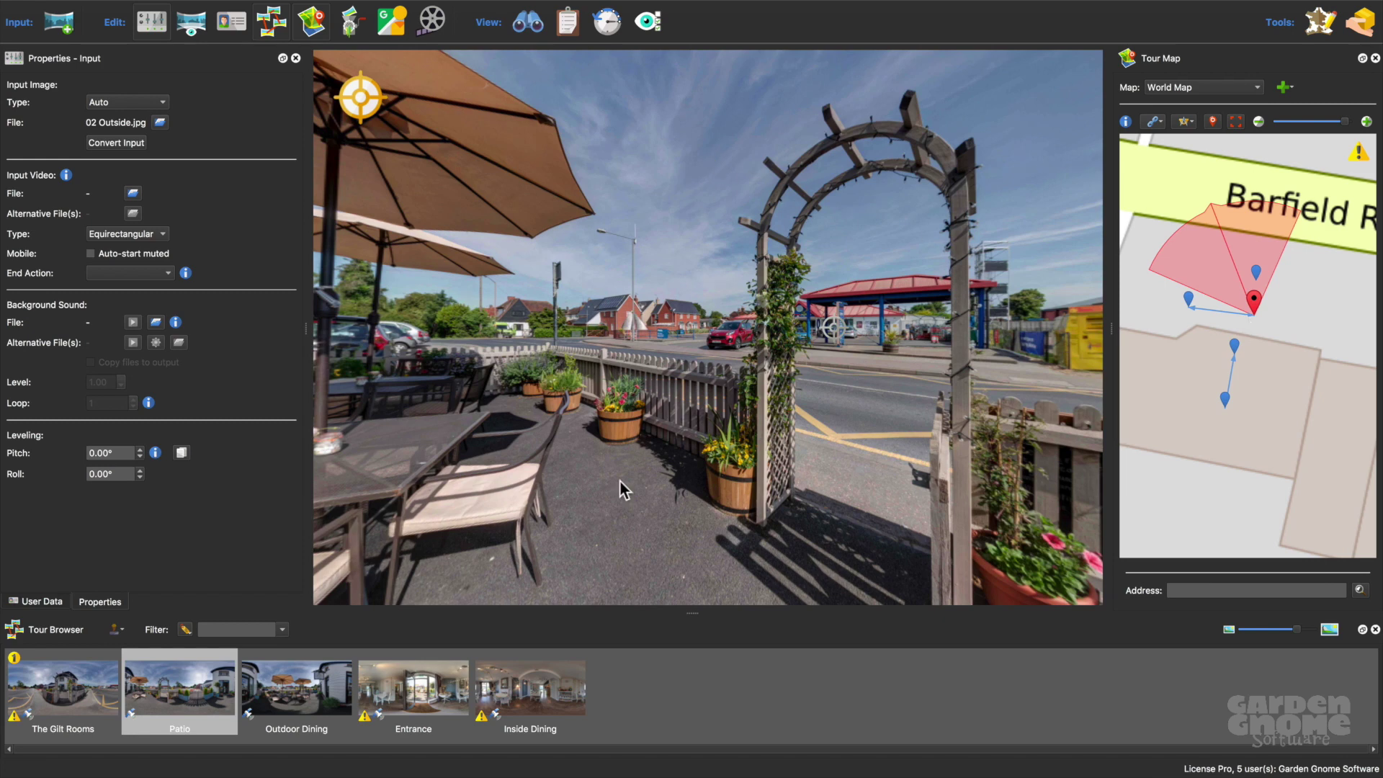
- Link The Gilt Rooms, Patio and Outdoor Dining to each other both ways
left_click(40, 689)
left_click(183, 702, "shift")
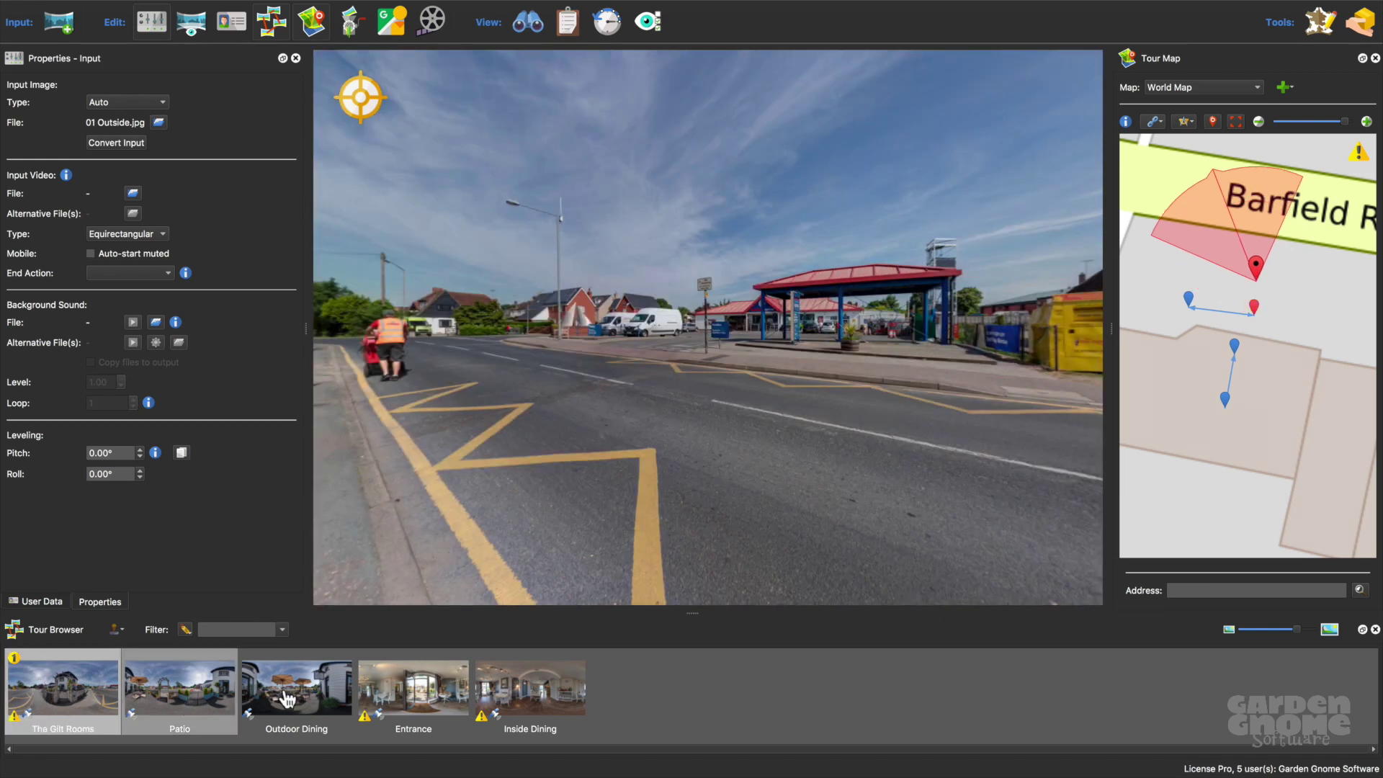
left_click(280, 693, "shift")
left_click_drag(56, 701, 780, 194)
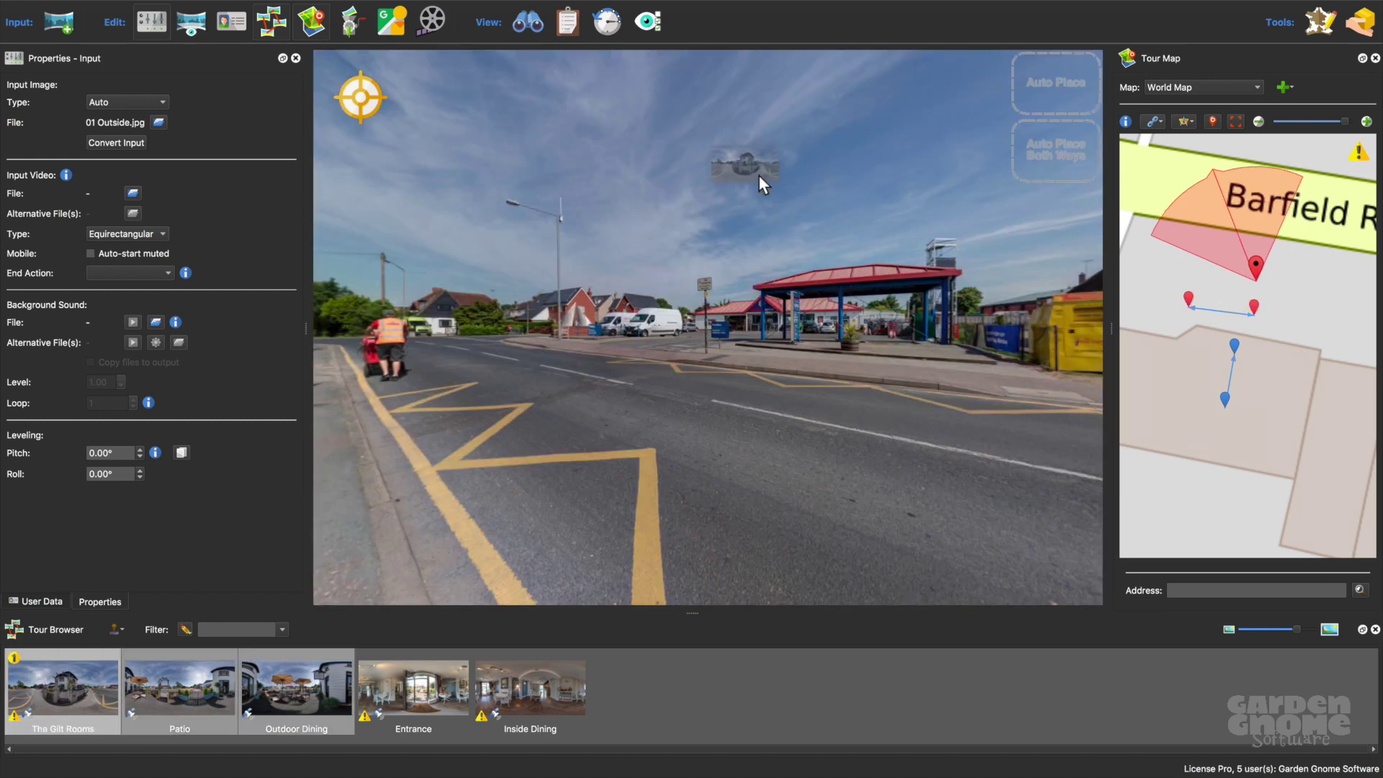
left_click_drag(976, 137, 1047, 157)
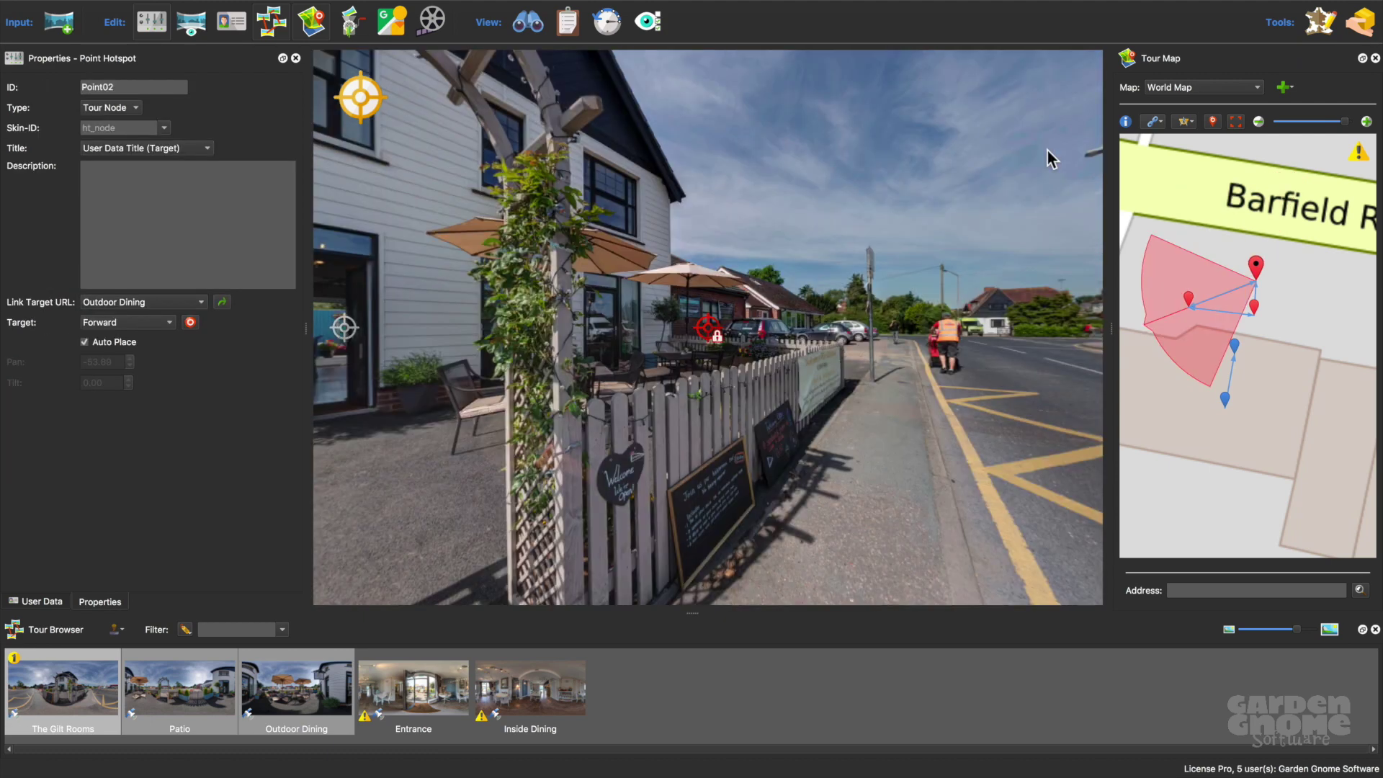
- Turn The Gilt Rooms' view direction, then remove all links from the three nodes
left_click(1216, 326)
left_click_drag(1215, 326, 1171, 263)
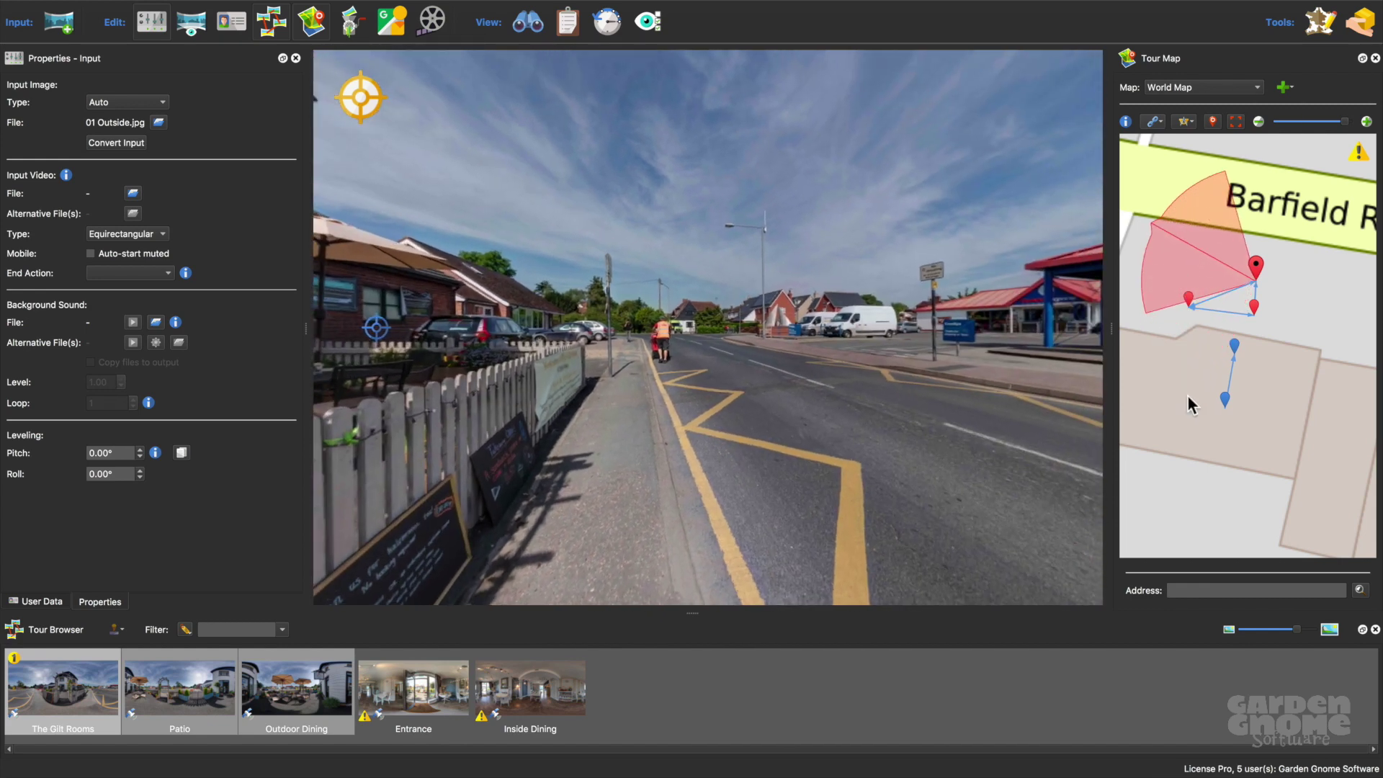
left_click(1159, 121)
left_click(1200, 242)
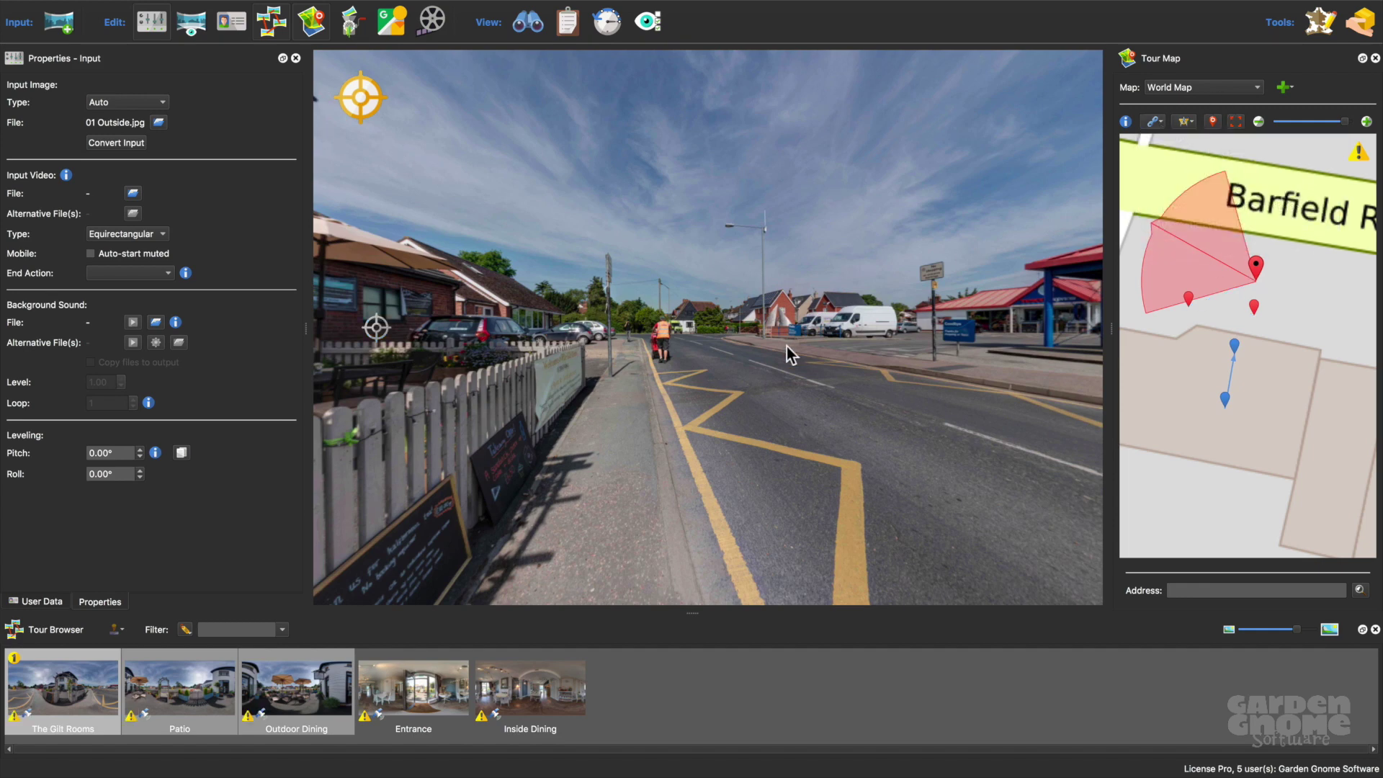
- Choose an option from the panorama's context menu and enable 'Switch node in Link Mode'
right_click(786, 347)
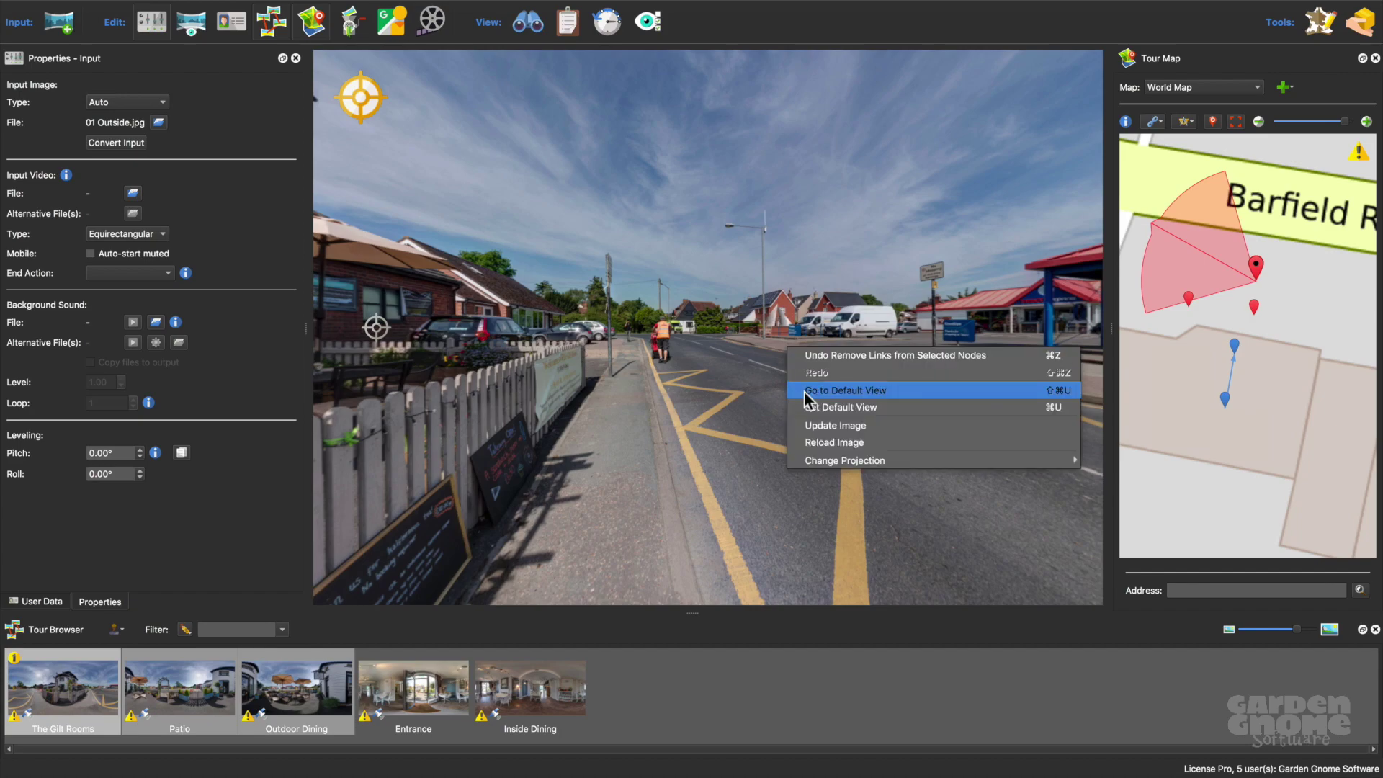
left_click(805, 393)
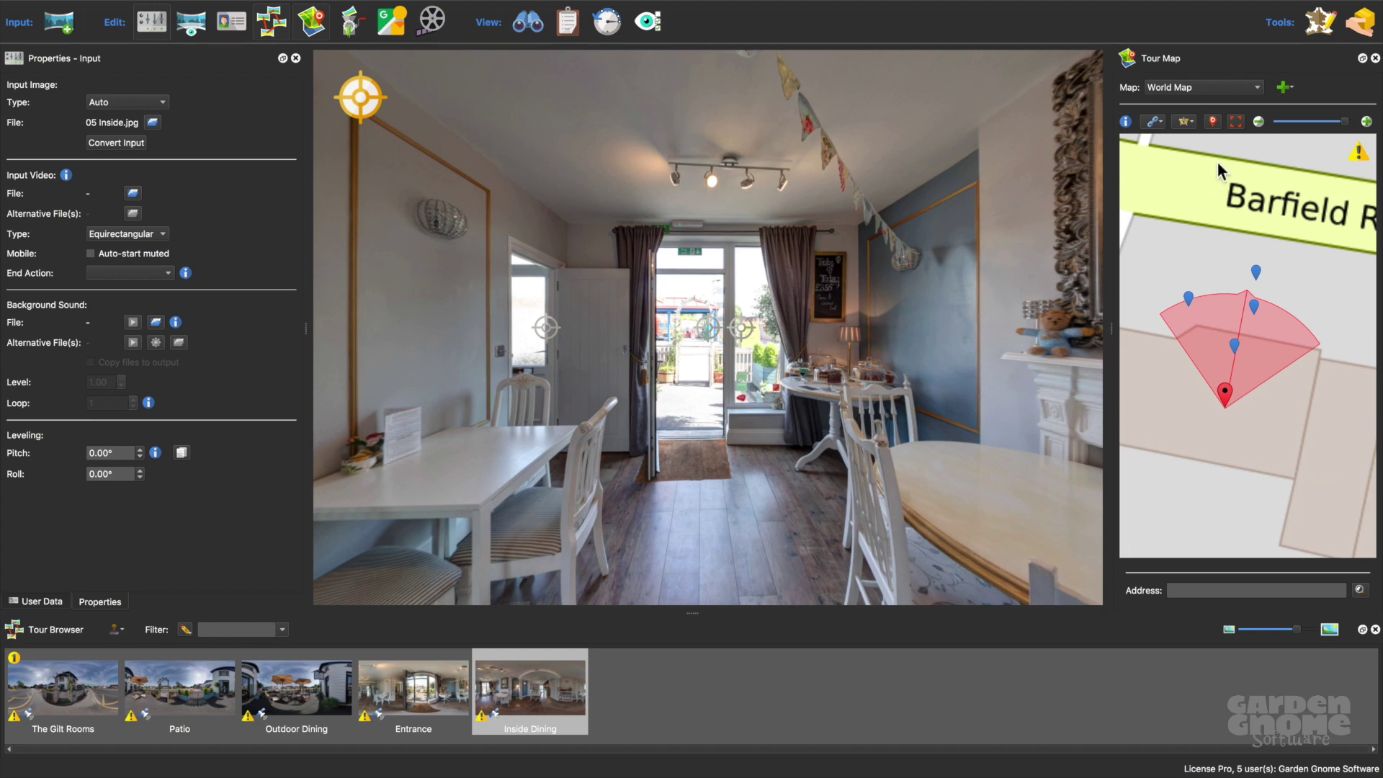
left_click(1157, 122)
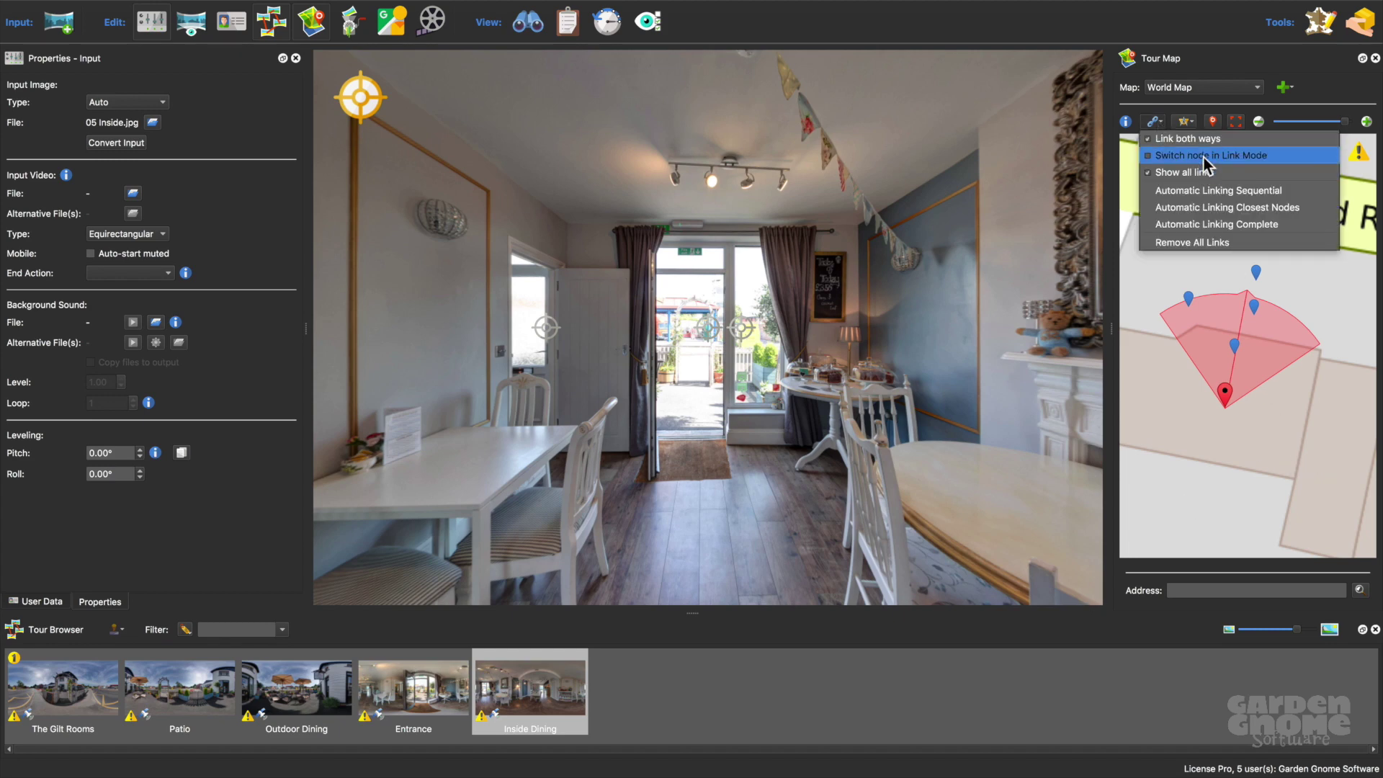
left_click(1149, 153)
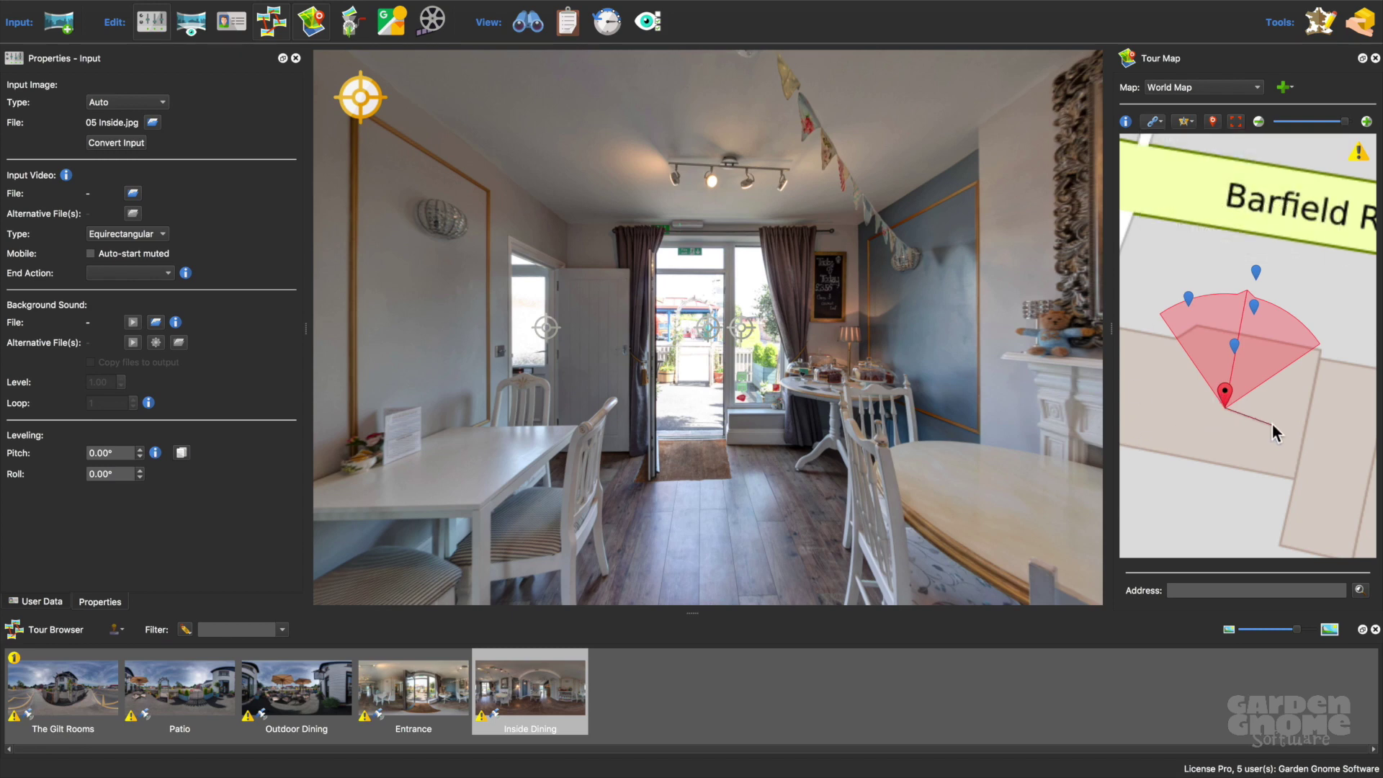
- Visit Entrance, Patio, Outdoor Dining and The Gilt Rooms through their map pins
left_click(1233, 341)
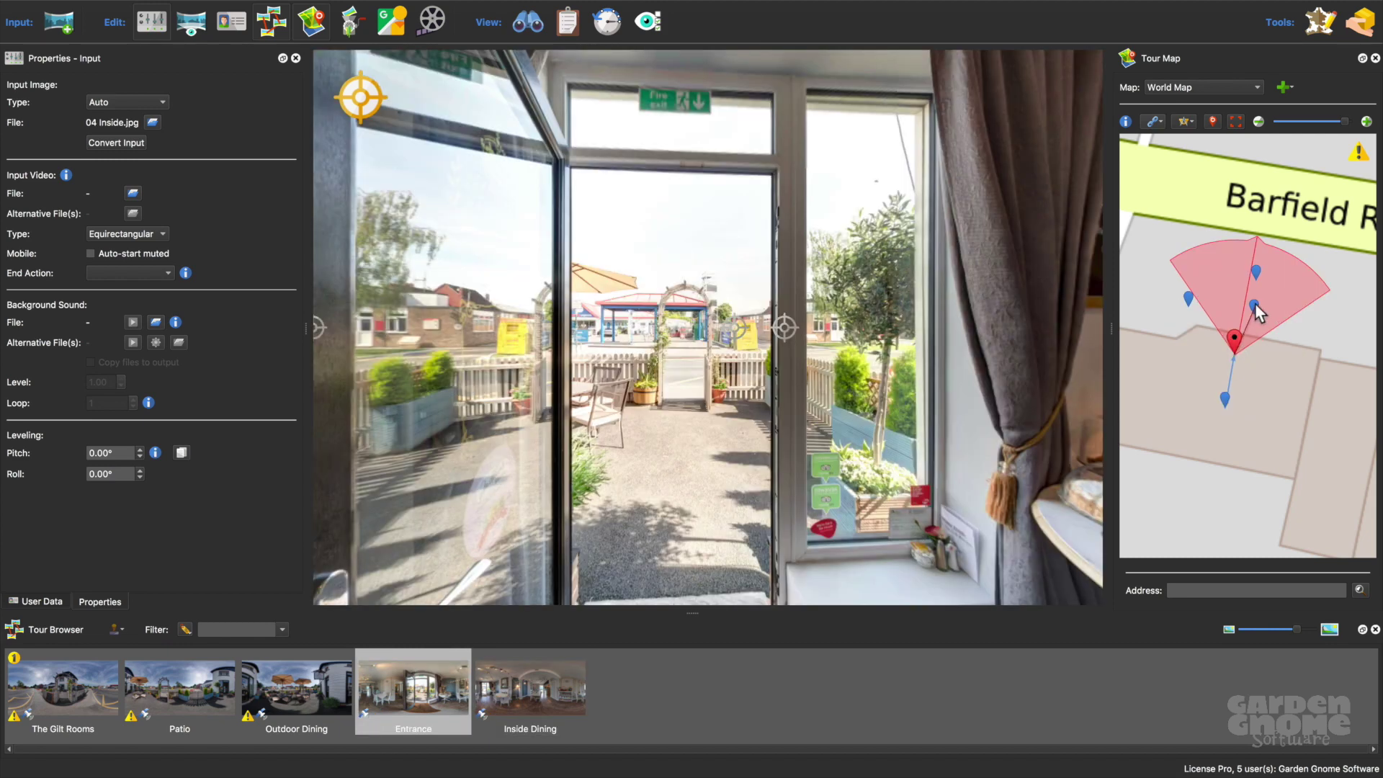
left_click(1254, 307)
left_click(1189, 297)
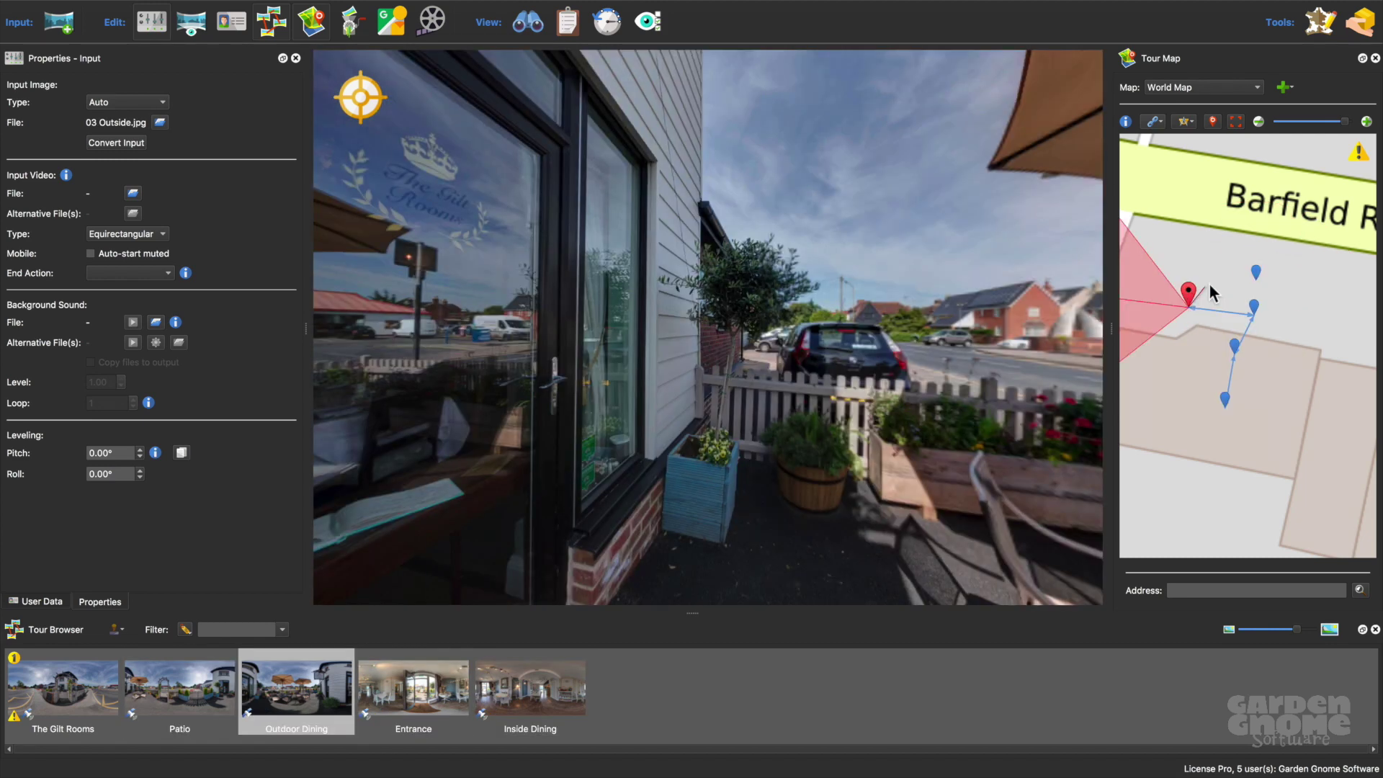
left_click(1256, 272)
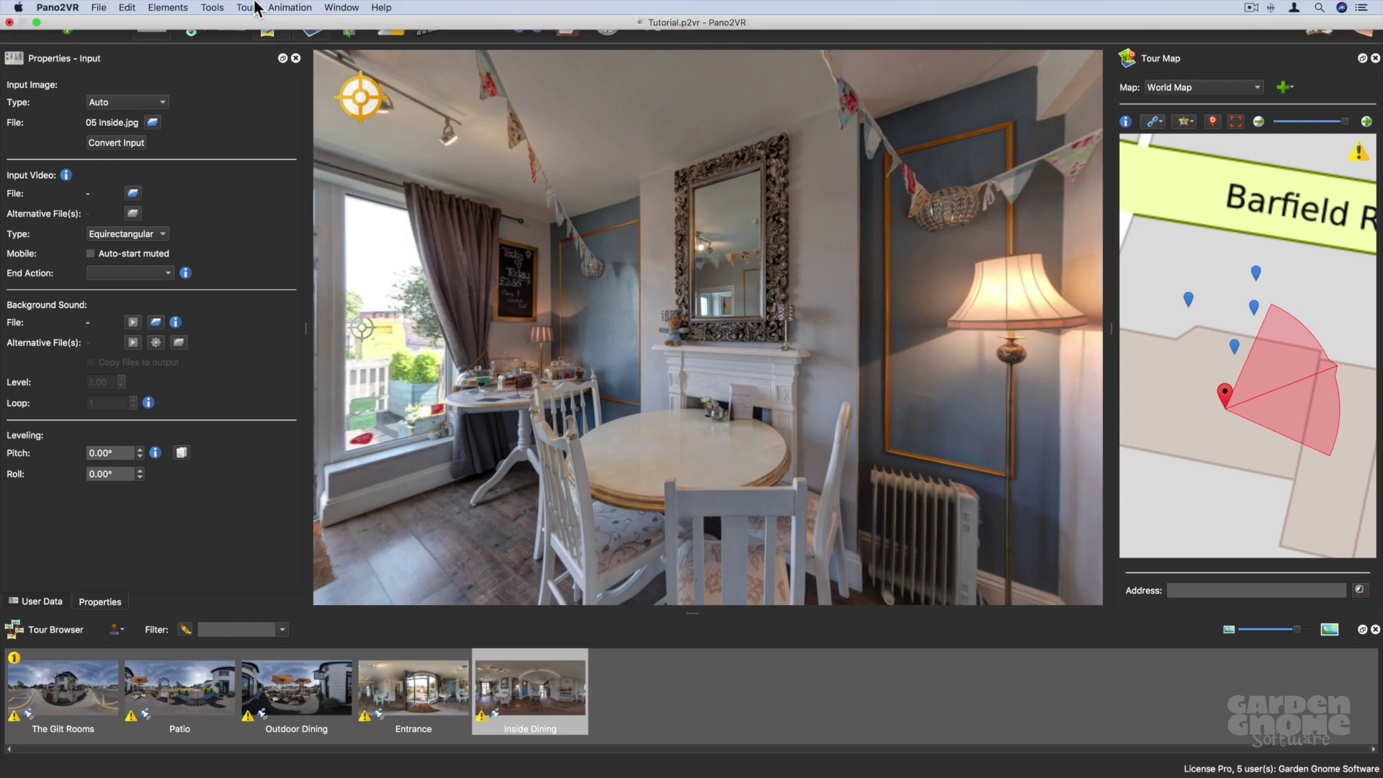
- Apply Tour > Automatic Linking > Closest Nodes to link all five panoramas
left_click(247, 15)
mouse_move(283, 91)
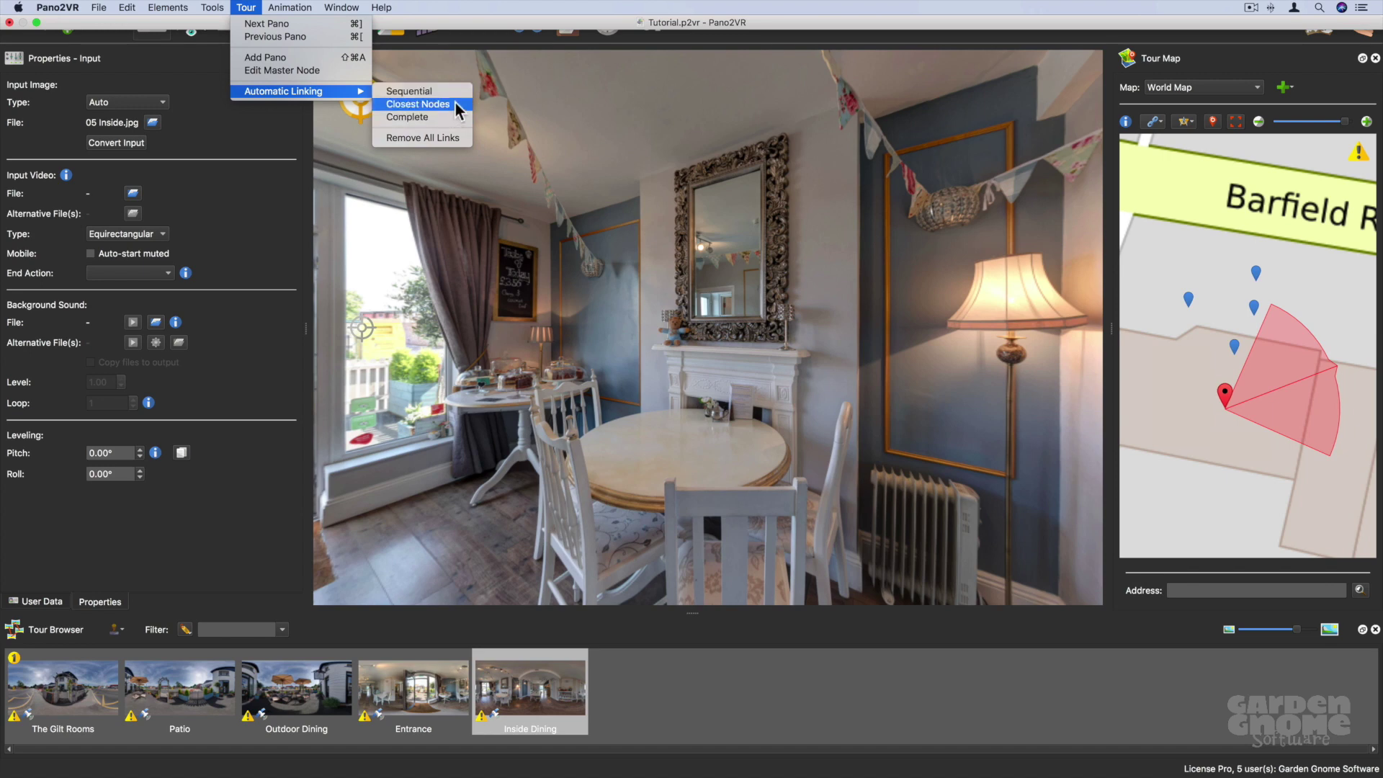
left_click(456, 105)
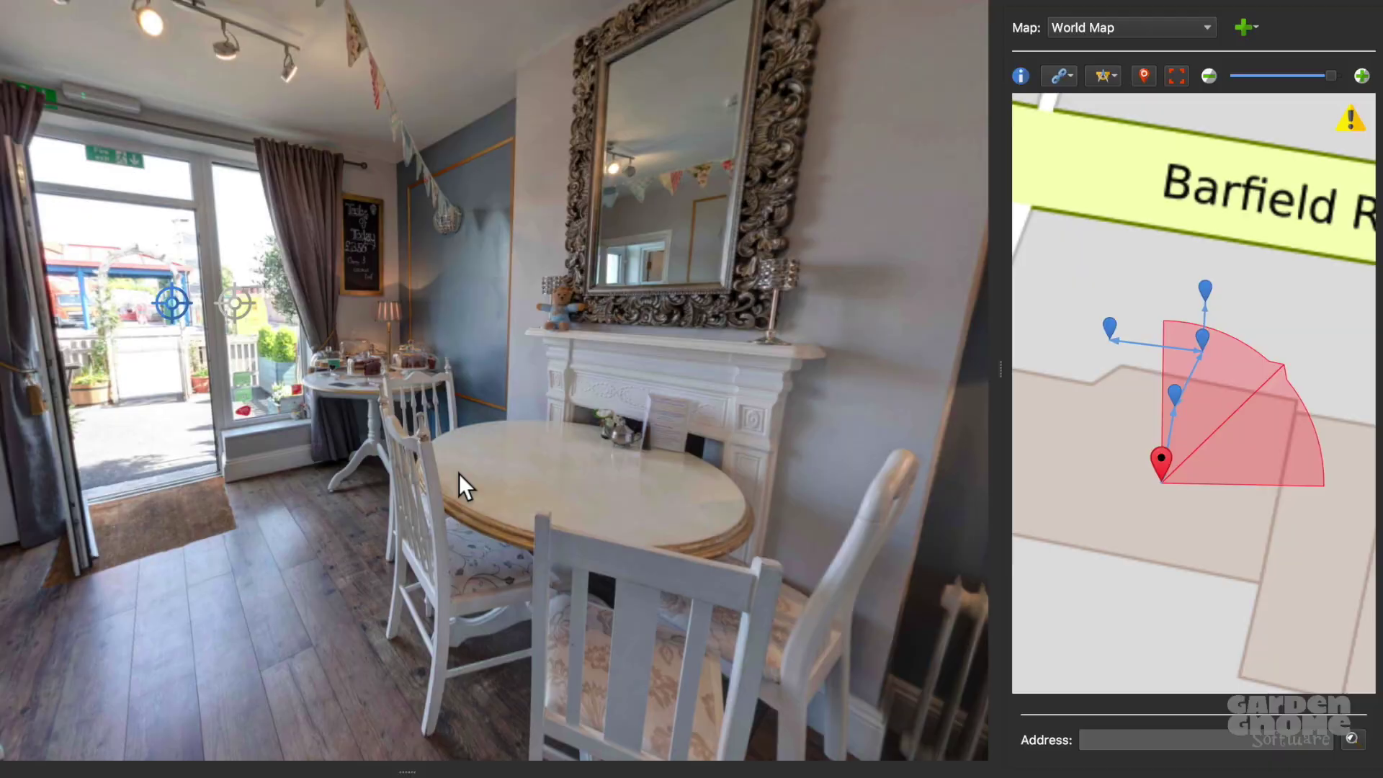
- Drag across the preview to look around the Inside Dining panorama
left_click_drag(210, 539, 536, 509)
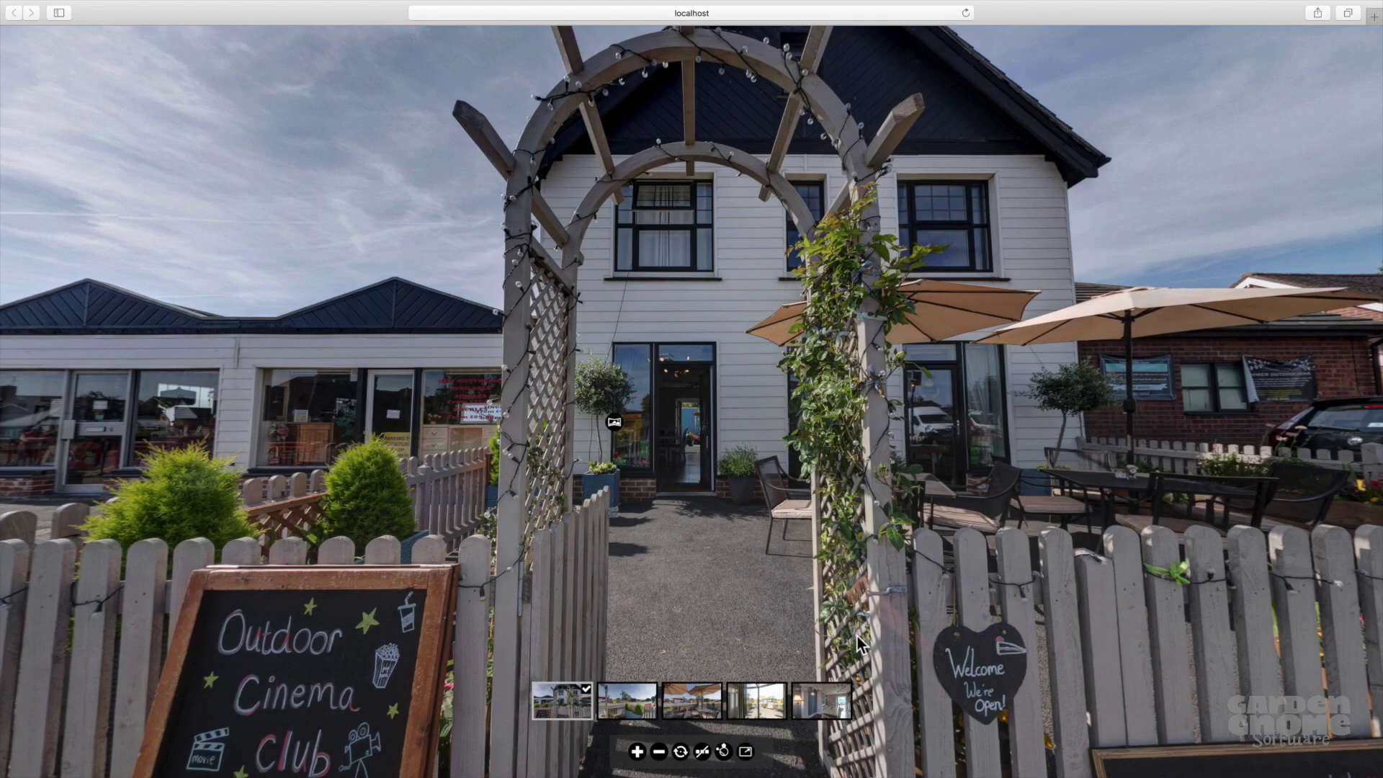